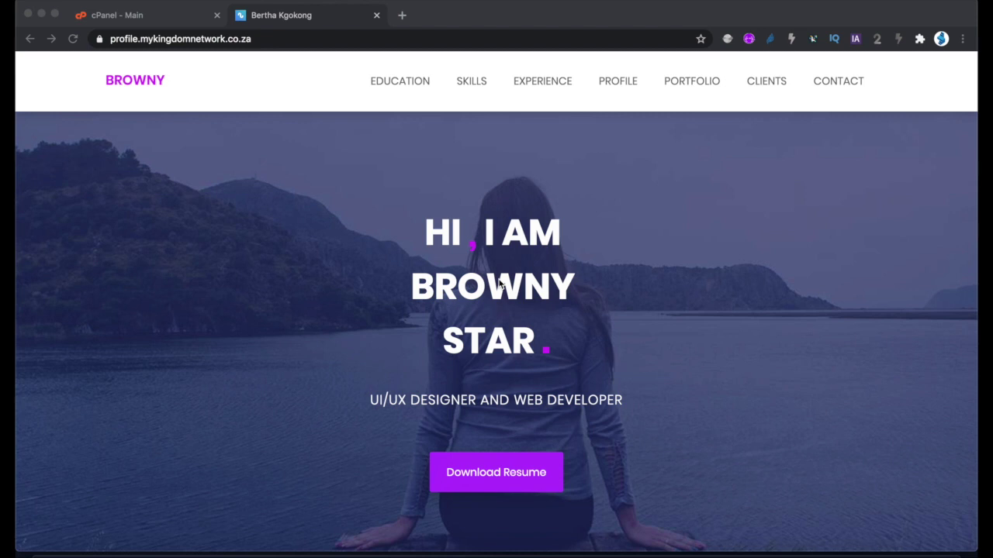
Scroll through the current page before leaving it.
scroll(500, 285, "down", 12)
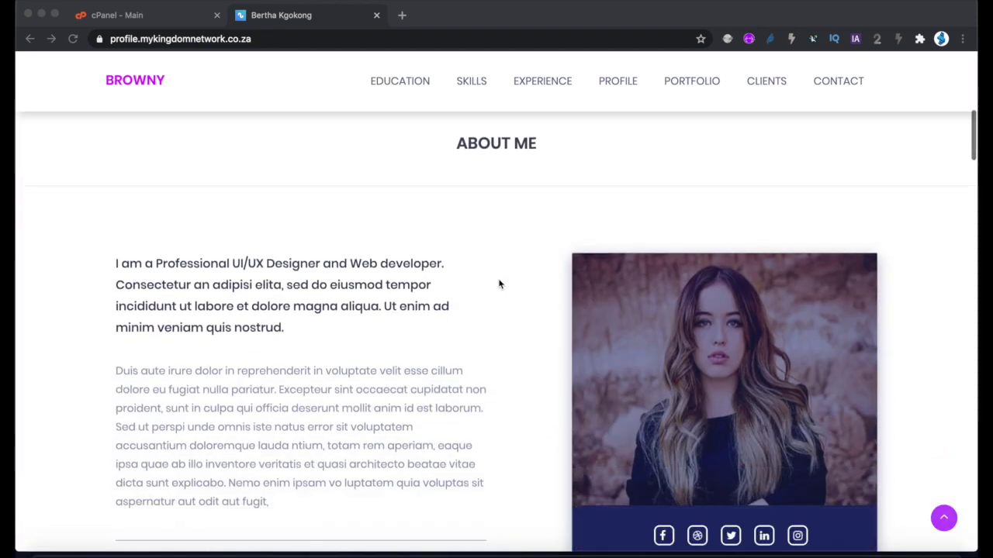
scroll(499, 285, "down", 15)
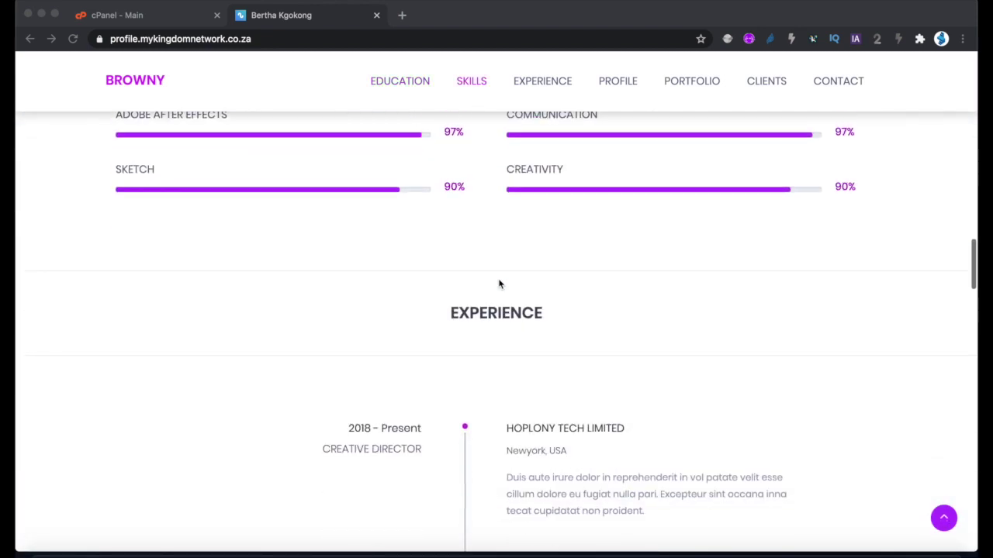
scroll(500, 284, "down", 20)
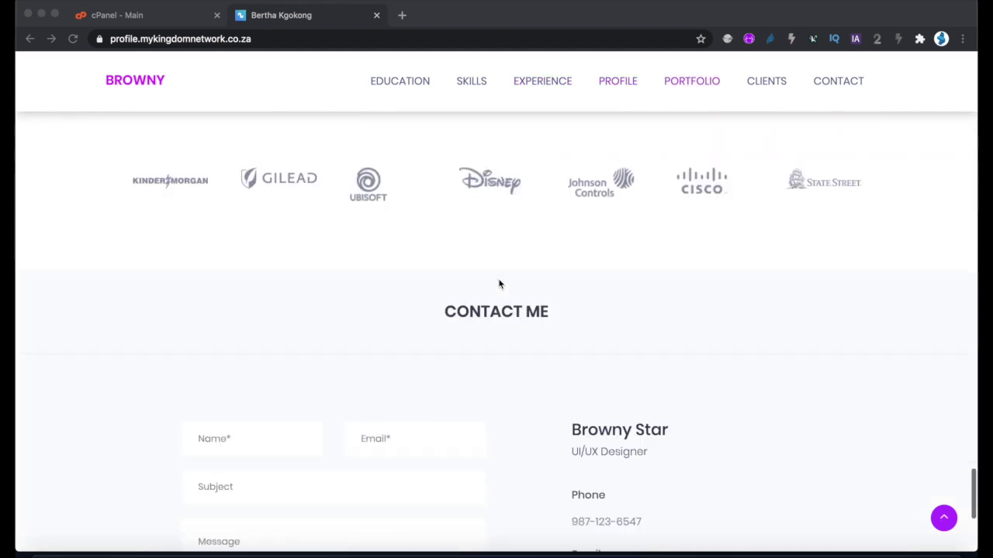
scroll(500, 284, "up", 20)
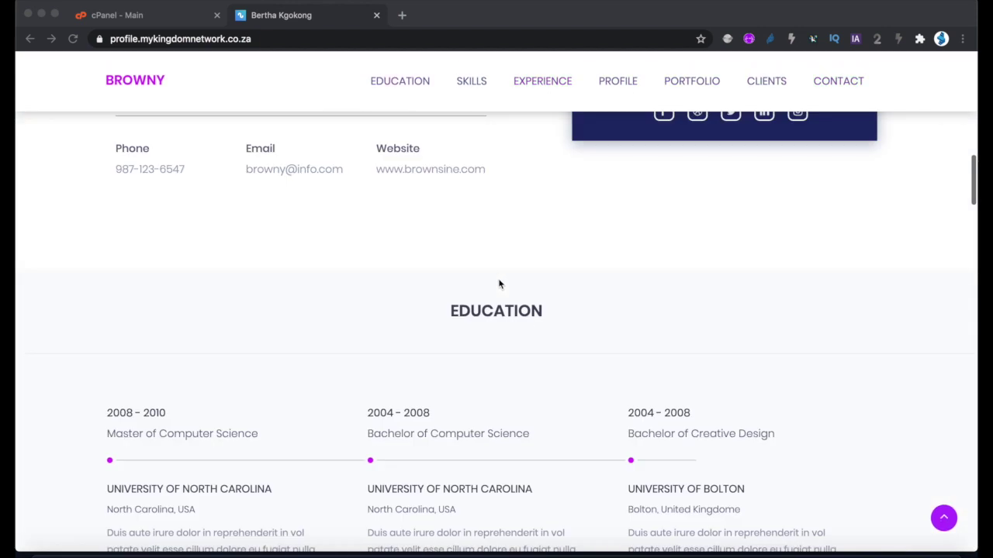
scroll(499, 284, "down", 1)
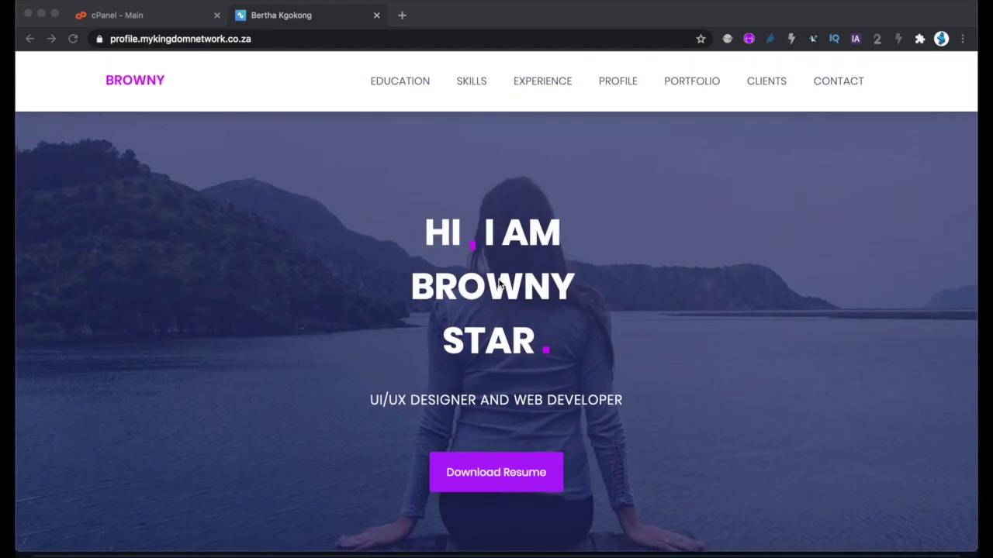
Switch to the cPanel - Main tab and browse its Files, Databases, Domains and Email sections.
left_click(166, 18)
scroll(328, 172, "up", 10)
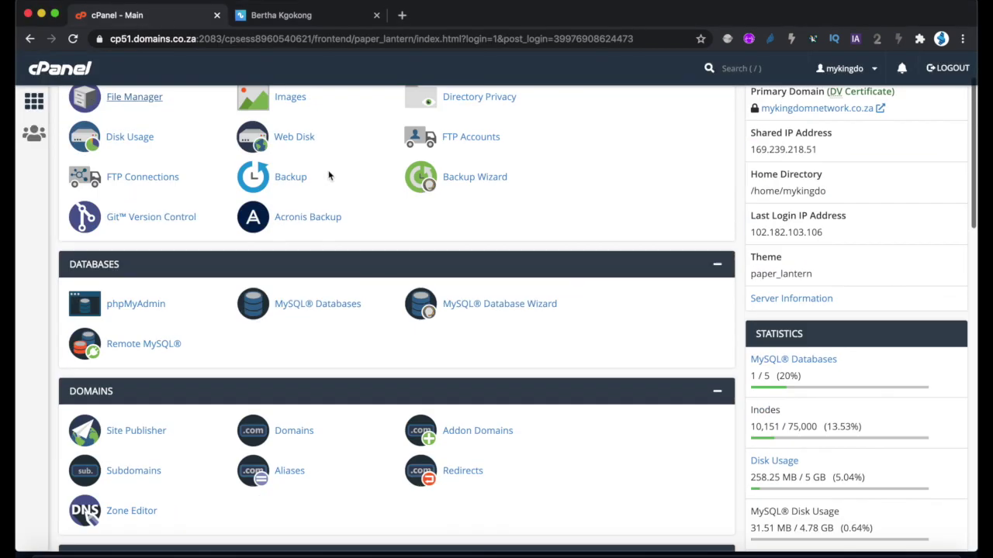
scroll(328, 173, "down", 8)
scroll(328, 176, "down", 10)
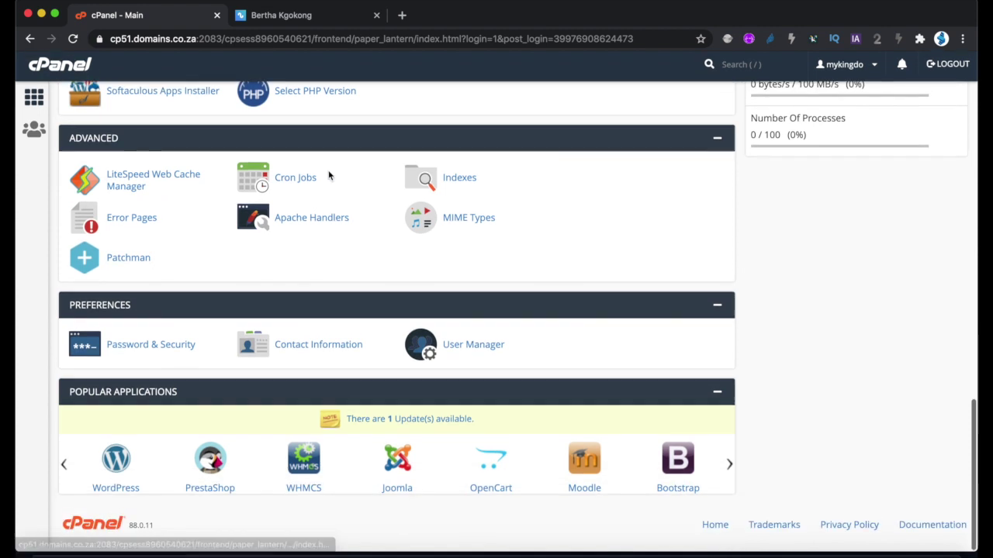
scroll(328, 176, "up", 15)
scroll(328, 175, "down", 1)
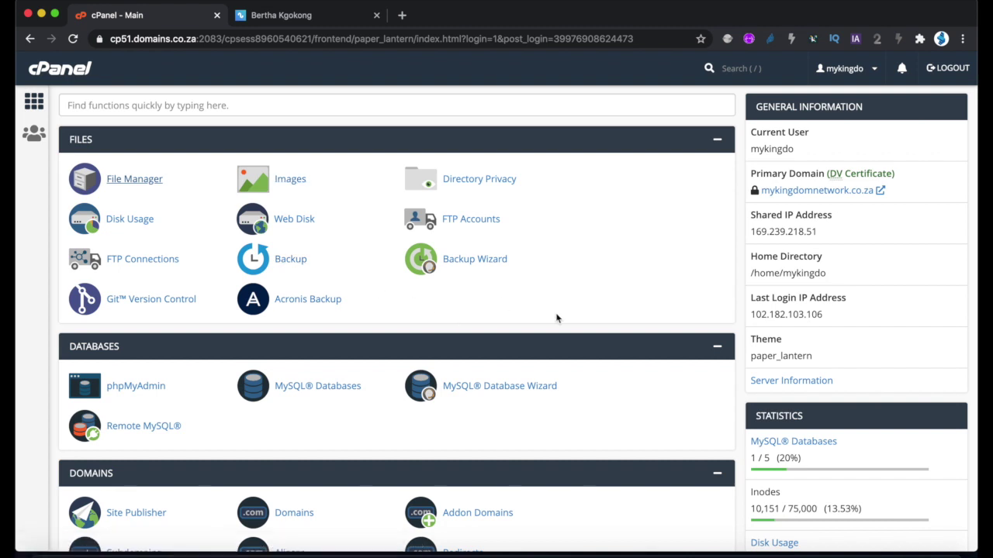
scroll(555, 315, "down", 3)
scroll(556, 314, "up", 3)
scroll(556, 318, "down", 2)
scroll(556, 318, "up", 2)
scroll(556, 318, "down", 5)
scroll(556, 318, "down", 5)
scroll(556, 318, "up", 5)
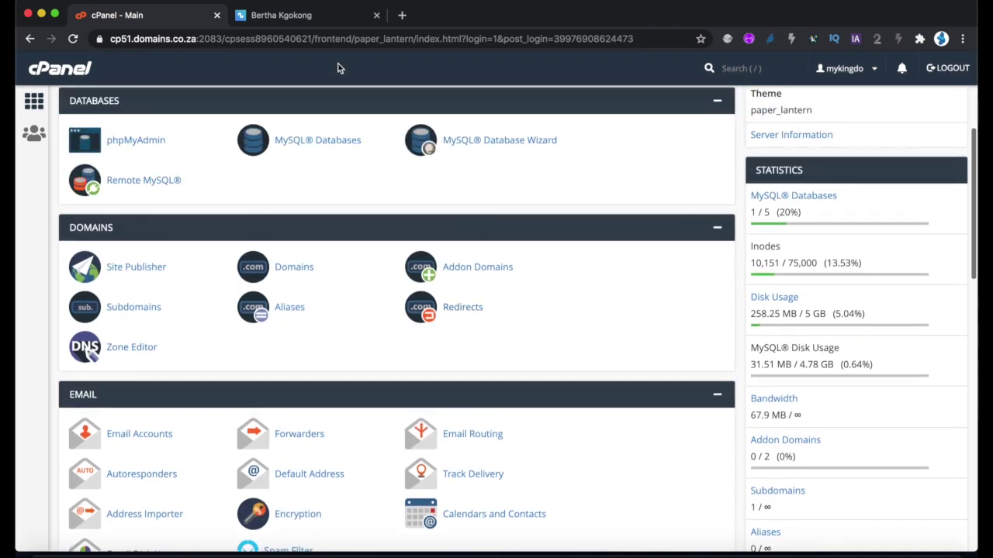
Return to the Browny portfolio tab and scroll through About, Education, Skills, Experience and Portfolio.
left_click(299, 22)
scroll(442, 287, "down", 2)
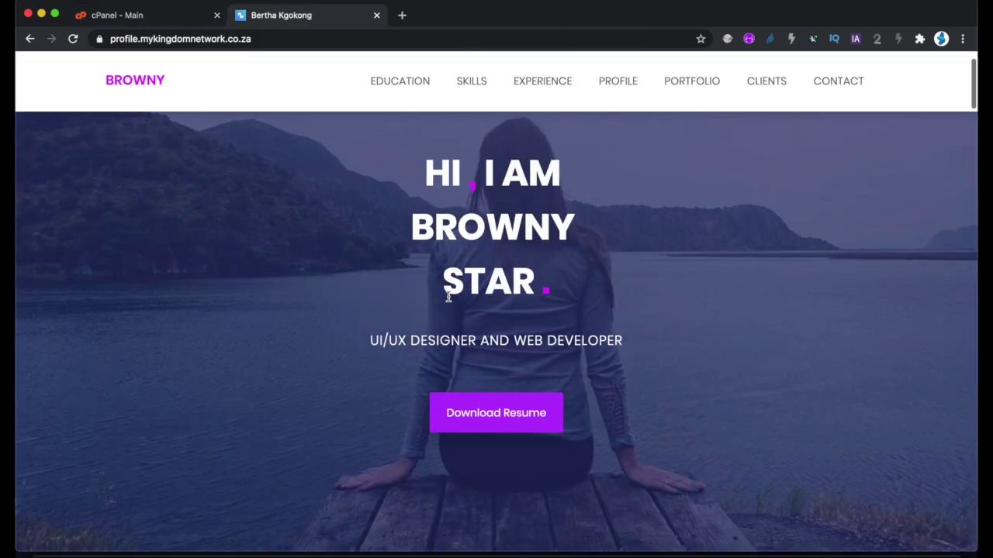
scroll(445, 290, "up", 2)
scroll(448, 297, "down", 5)
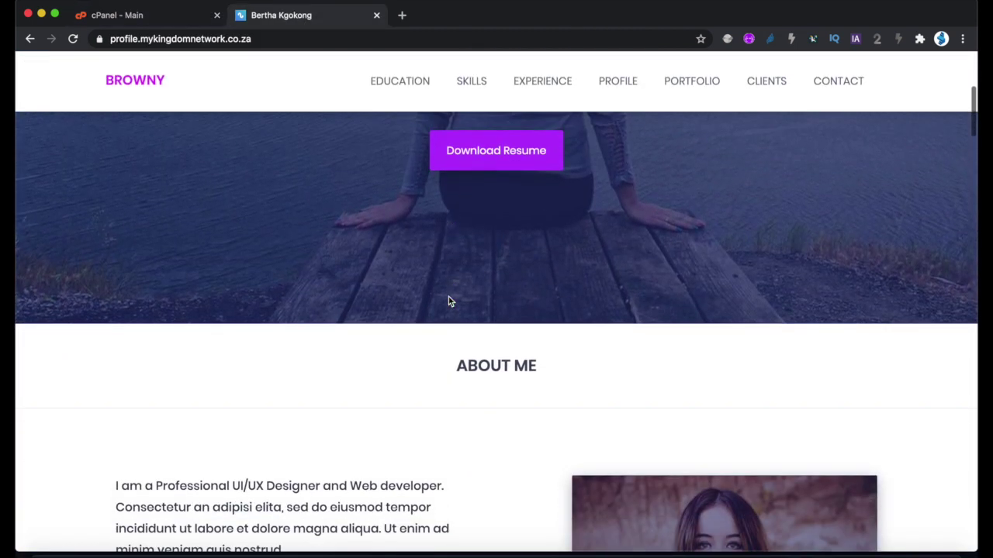
scroll(449, 296, "up", 4)
scroll(448, 296, "down", 3)
scroll(449, 297, "down", 6)
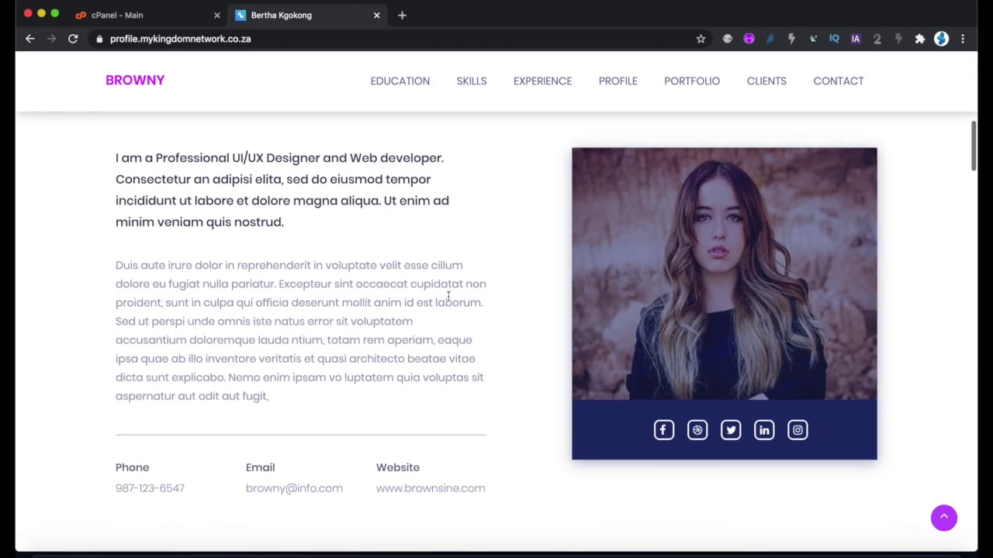
scroll(427, 434, "down", 8)
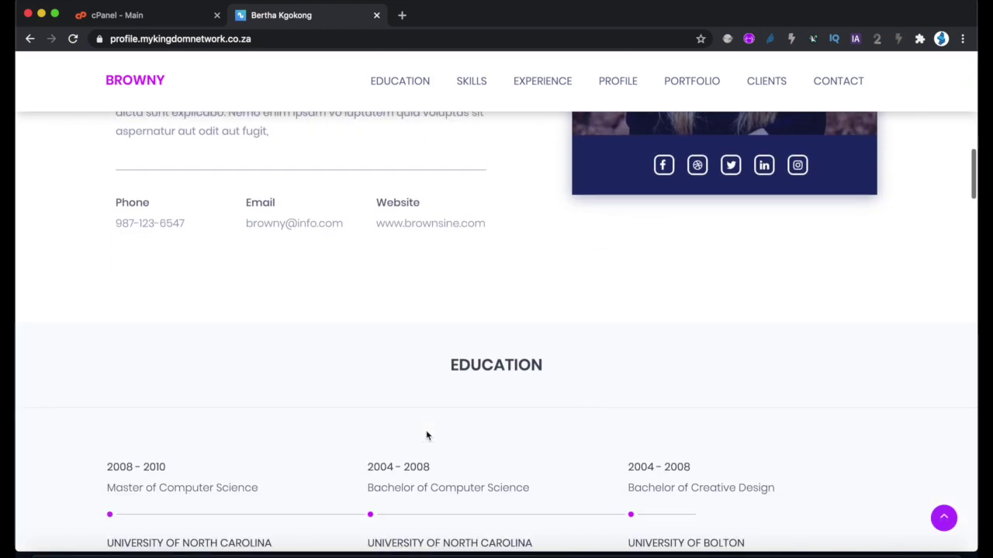
scroll(426, 436, "down", 15)
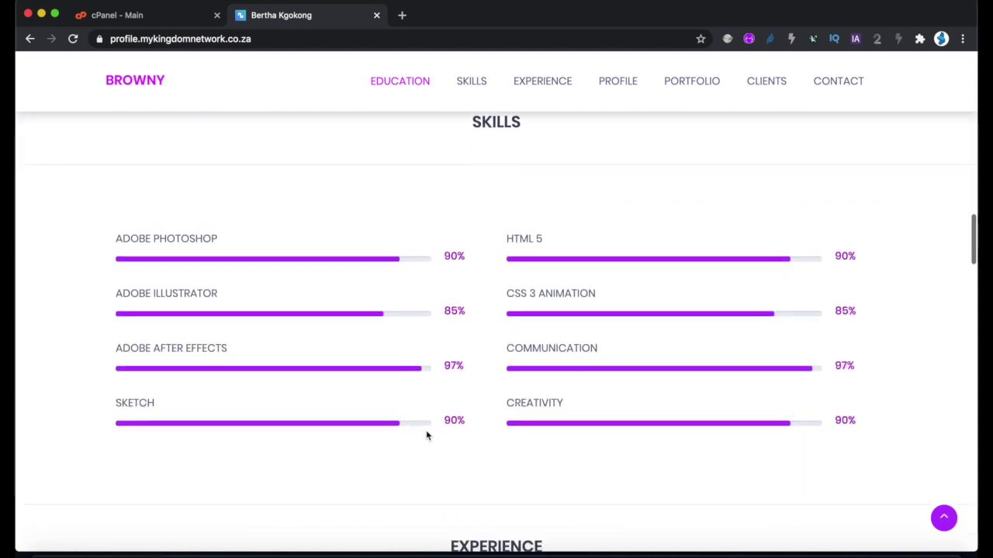
scroll(427, 436, "down", 20)
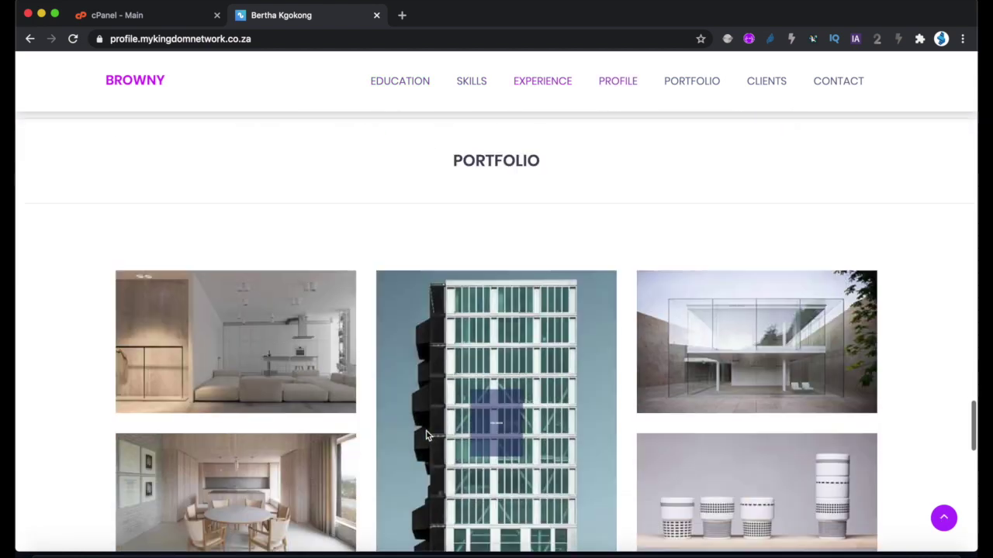
scroll(426, 431, "up", 20)
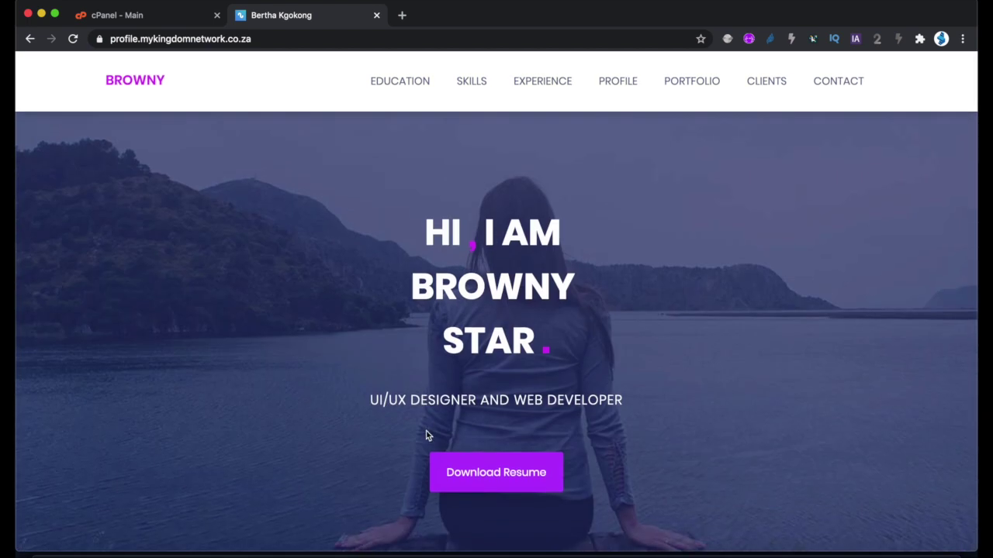
Go back to the cPanel dashboard, scroll to the Domains section and open Subdomains.
left_click(164, 17)
scroll(368, 305, "down", 1)
scroll(367, 305, "up", 6)
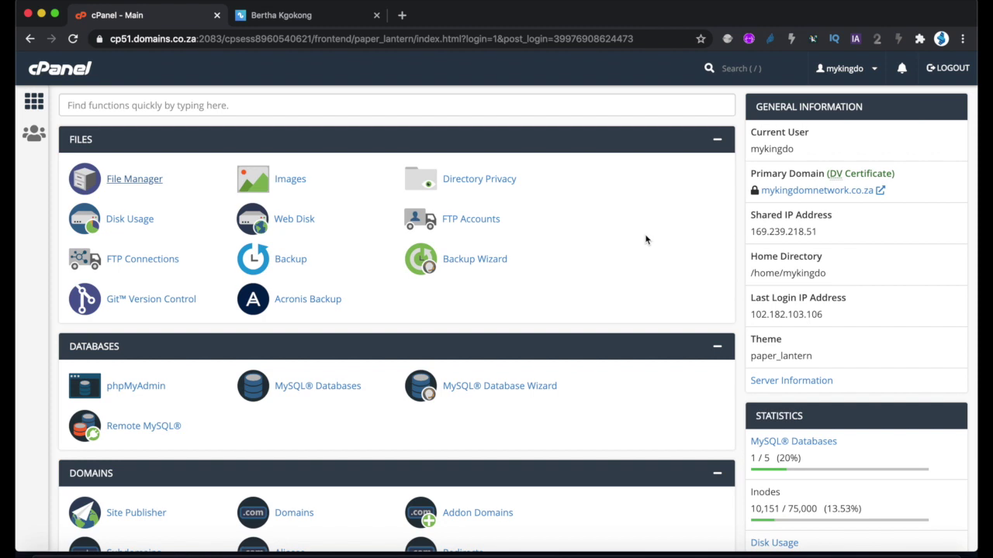
scroll(646, 240, "down", 3)
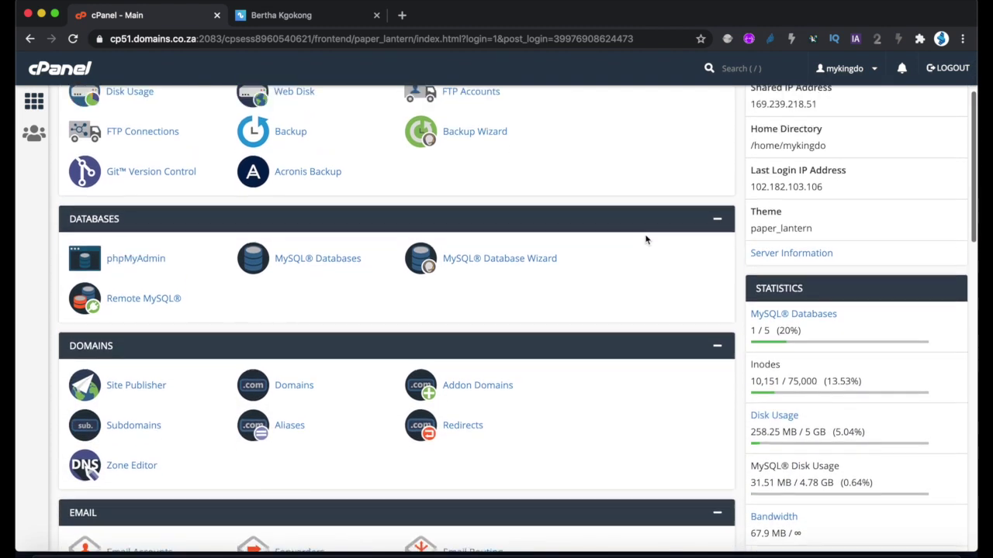
scroll(645, 240, "down", 10)
scroll(645, 239, "up", 5)
scroll(646, 240, "up", 7)
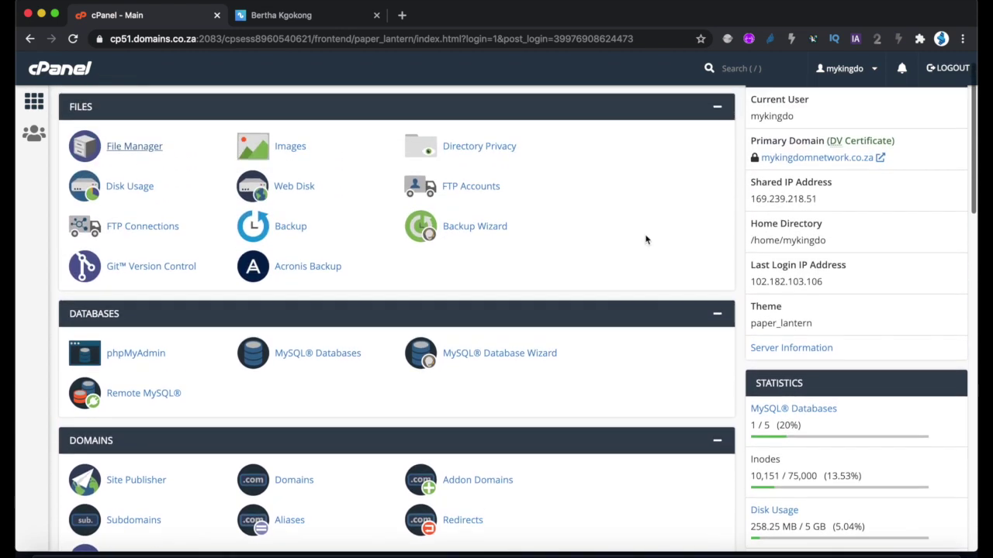
scroll(645, 239, "down", 10)
scroll(645, 240, "down", 14)
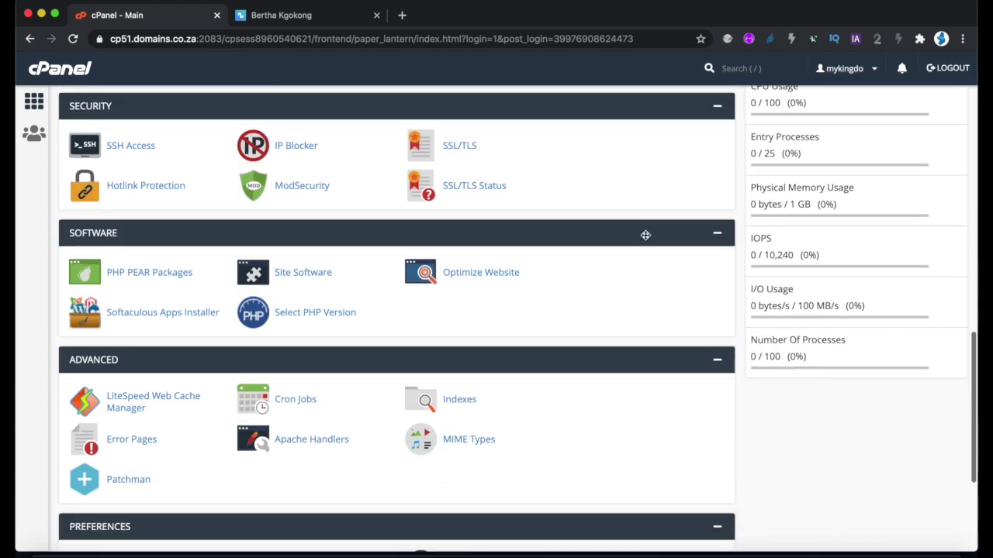
scroll(646, 235, "up", 19)
left_click(147, 359)
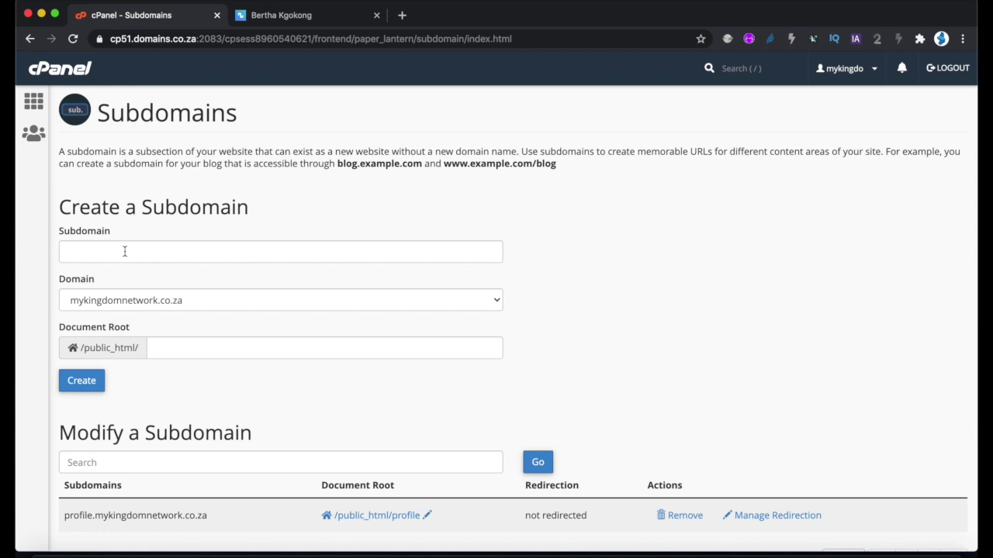
Create the 'portfolio' subdomain with document root /public_html/portfolio and return to the Subdomains list.
left_click(124, 252)
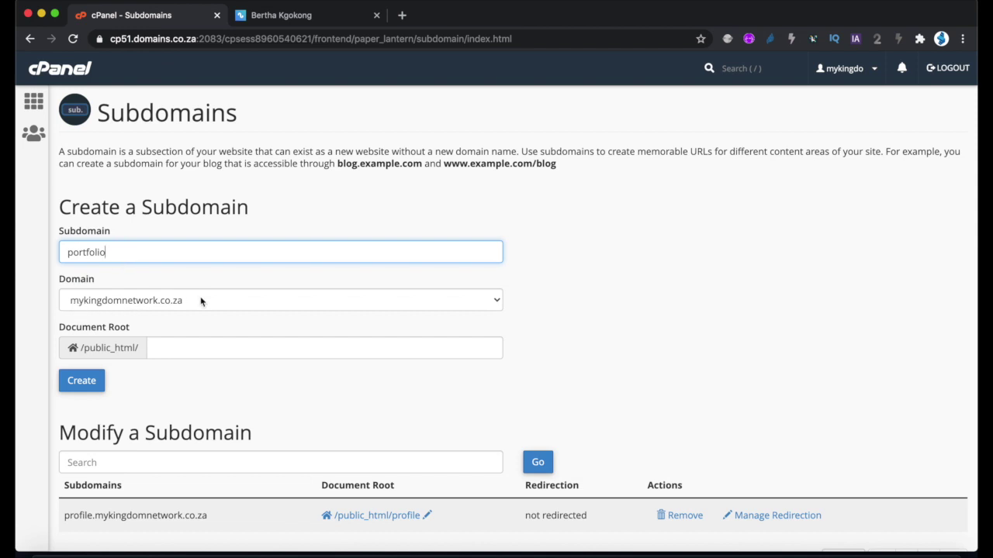
left_click(79, 384)
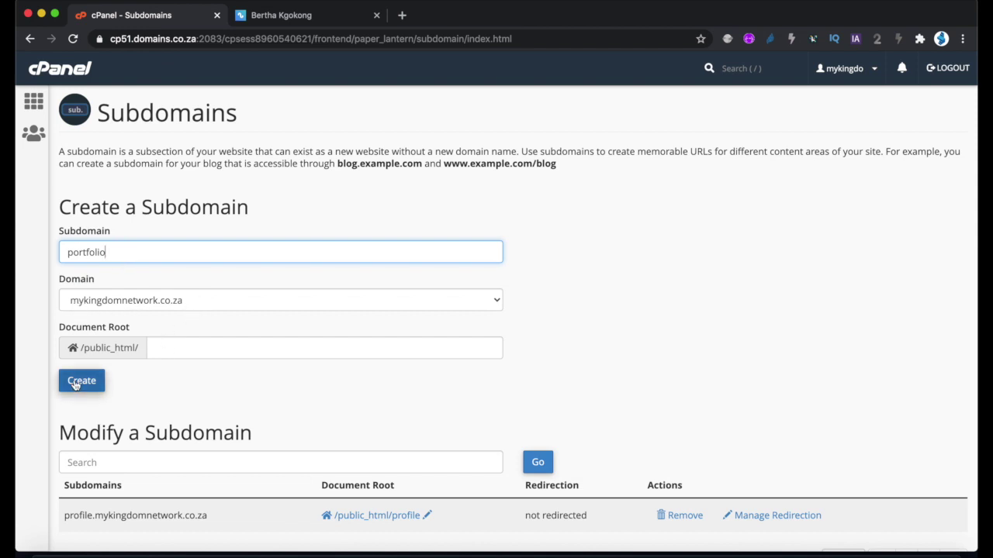
left_click(83, 385)
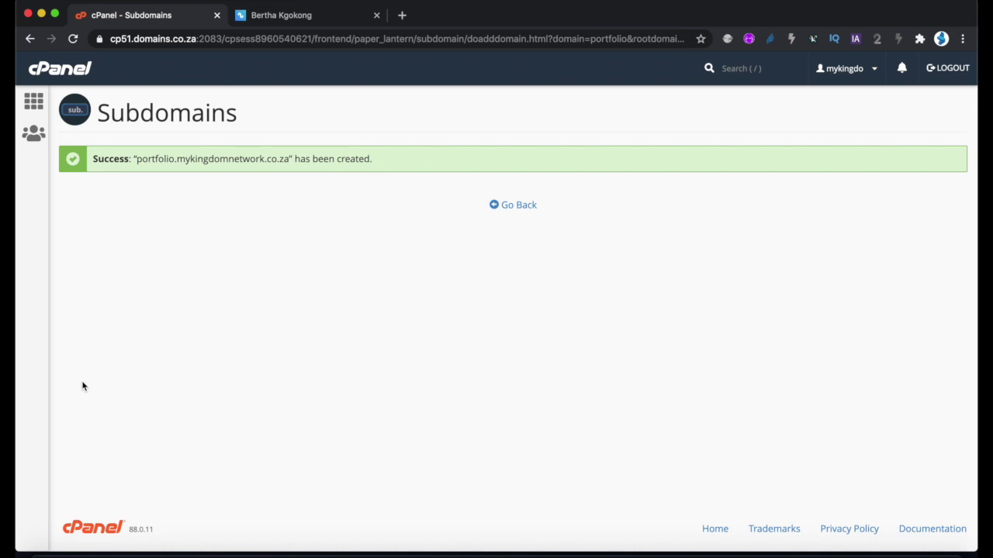
left_click(506, 206)
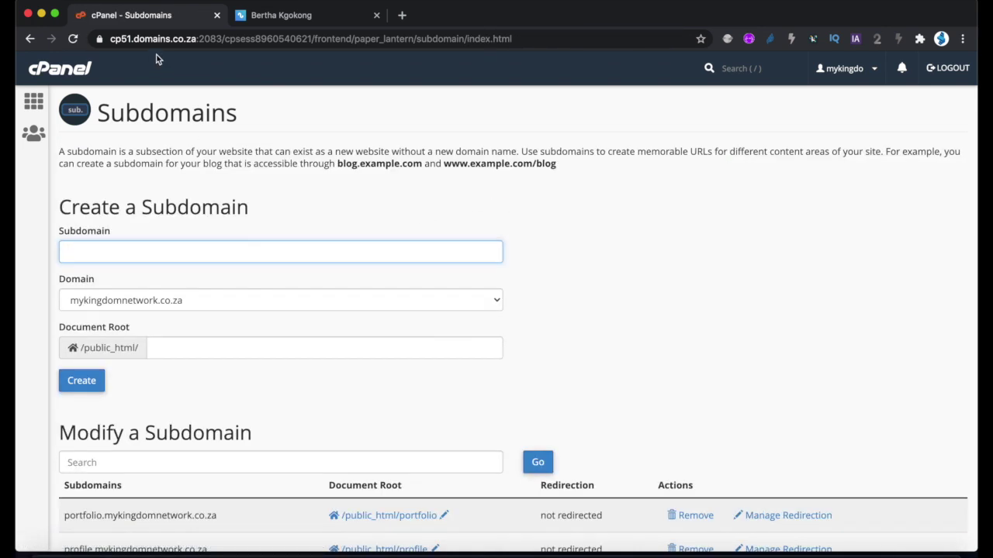
Switch back to the portfolio site tab and scroll through it briefly.
left_click(328, 17)
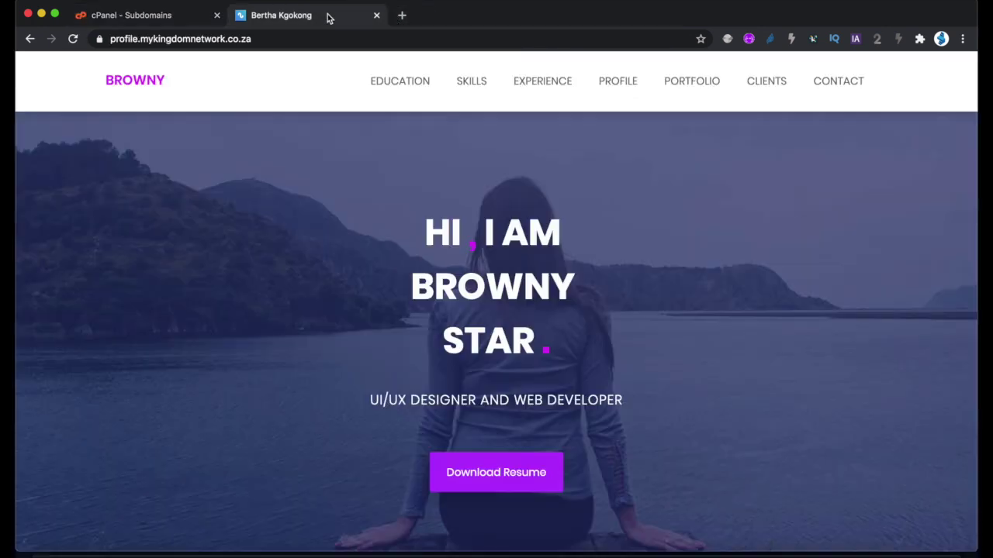
scroll(454, 219, "down", 3)
scroll(455, 219, "up", 2)
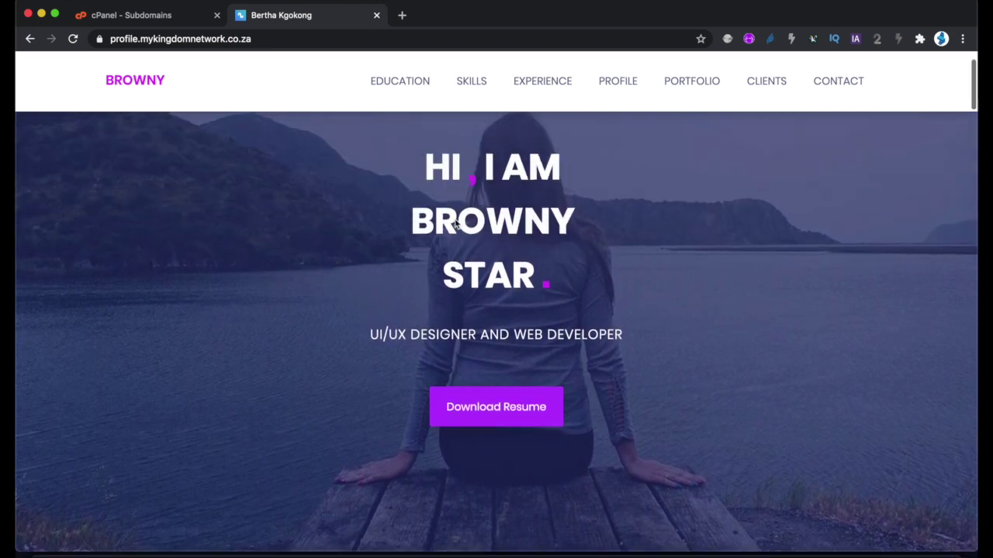
scroll(454, 219, "down", 2)
scroll(455, 219, "up", 3)
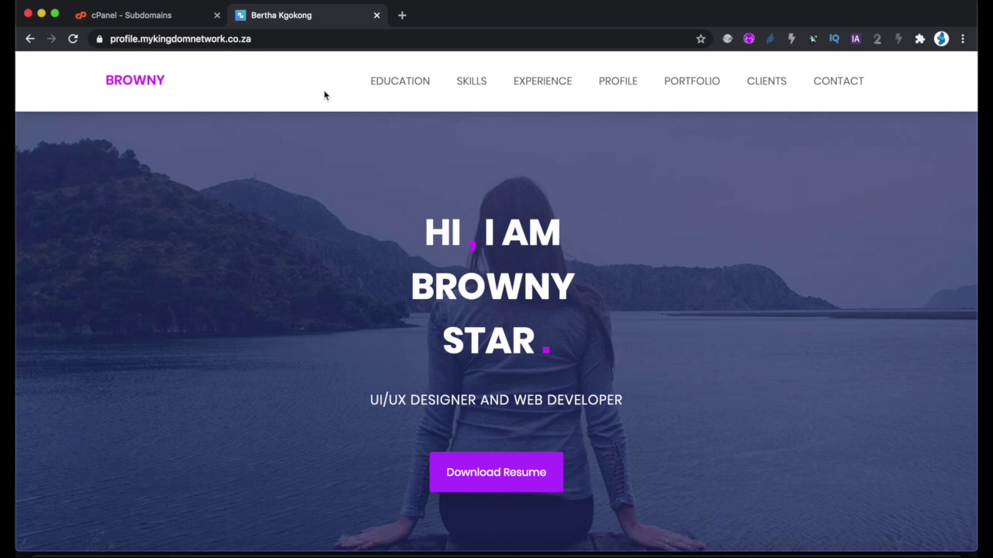
In a new tab, search Google for 'themewagon', correcting the mistyped 'theme wagom'.
left_click(401, 16)
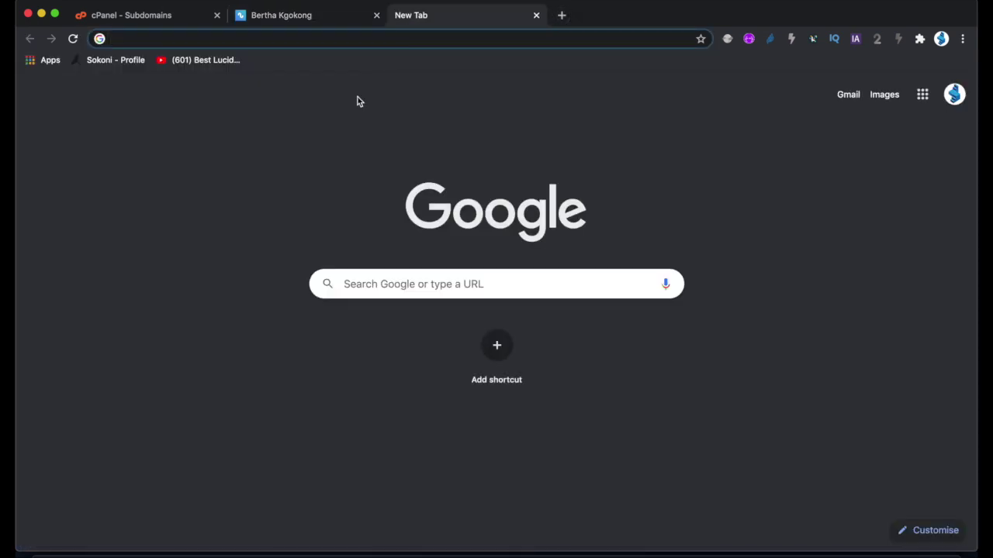
type("theme ")
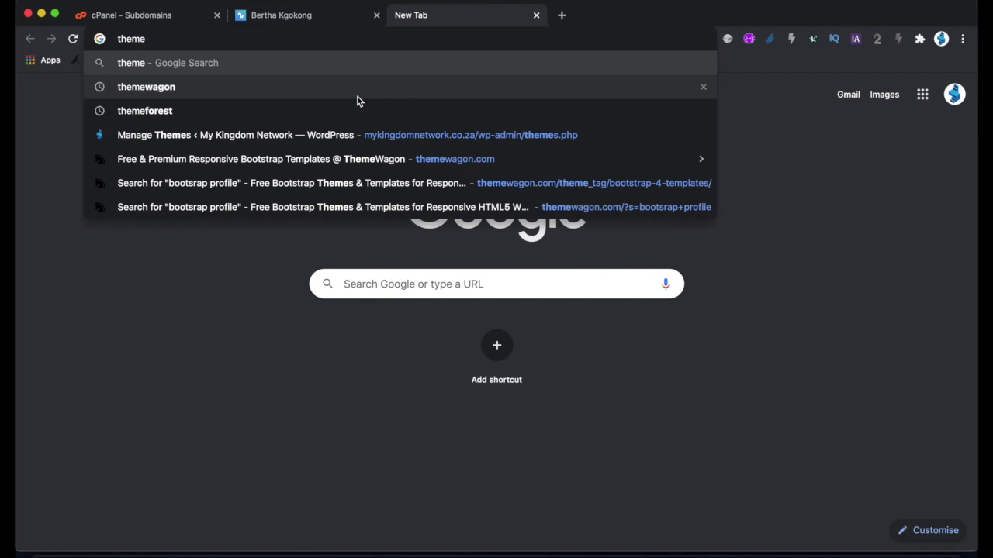
type("wagom")
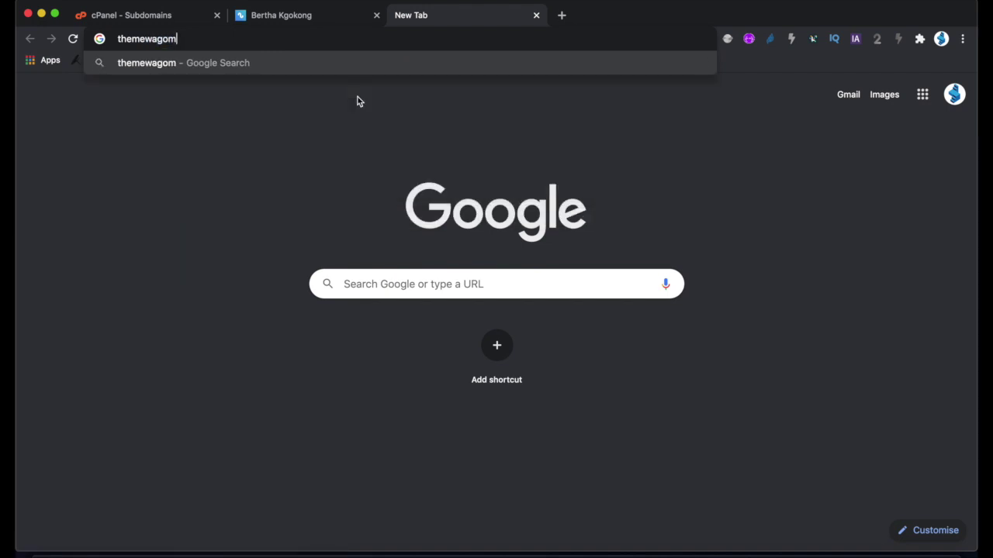
key("BackSpace")
type("n")
key("Return")
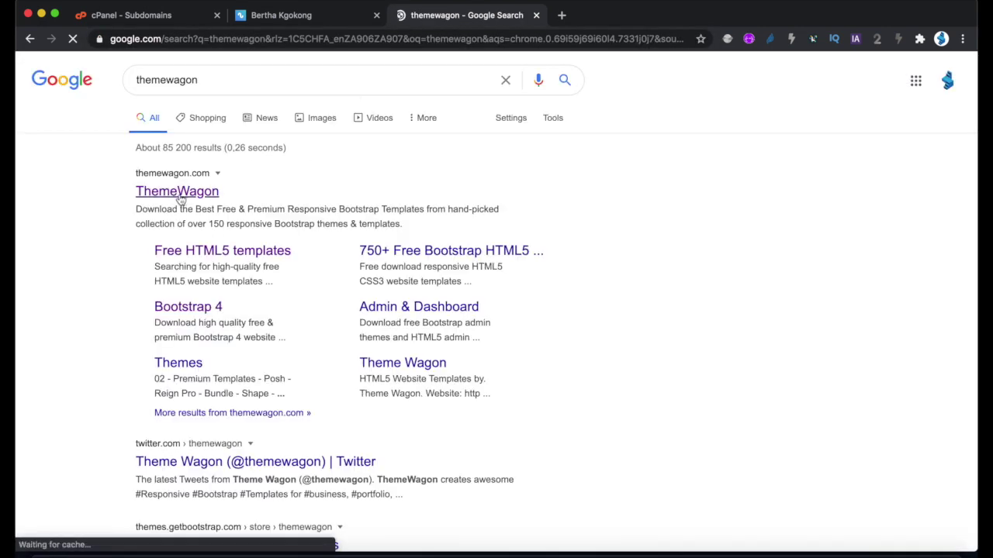
Open the ThemeWagon website and filter to the Free templates.
left_click(192, 194)
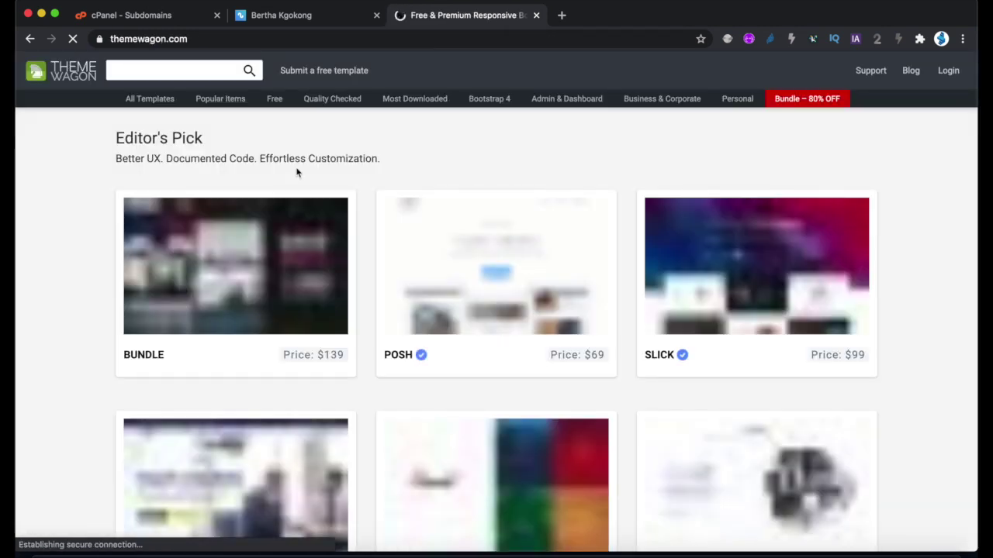
scroll(594, 262, "down", 6)
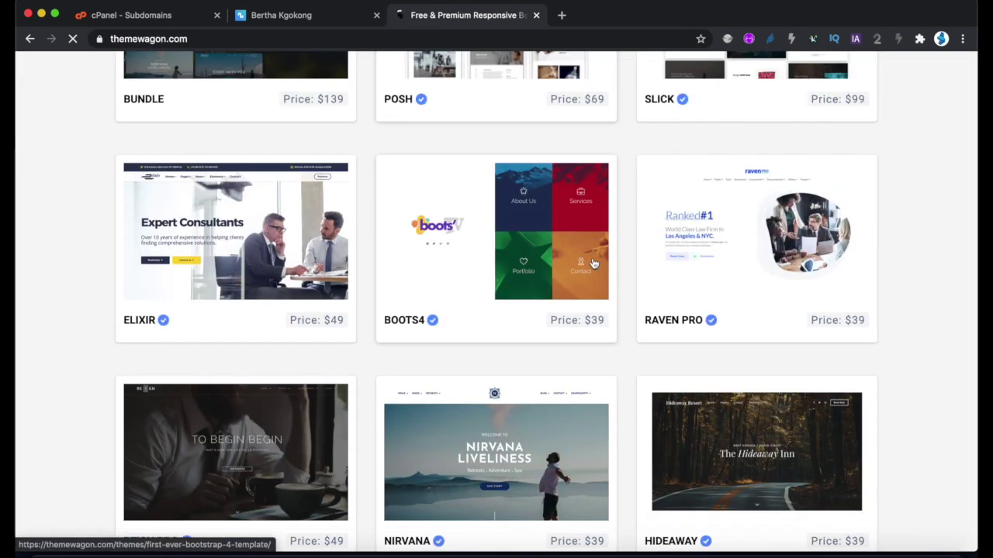
scroll(594, 264, "up", 6)
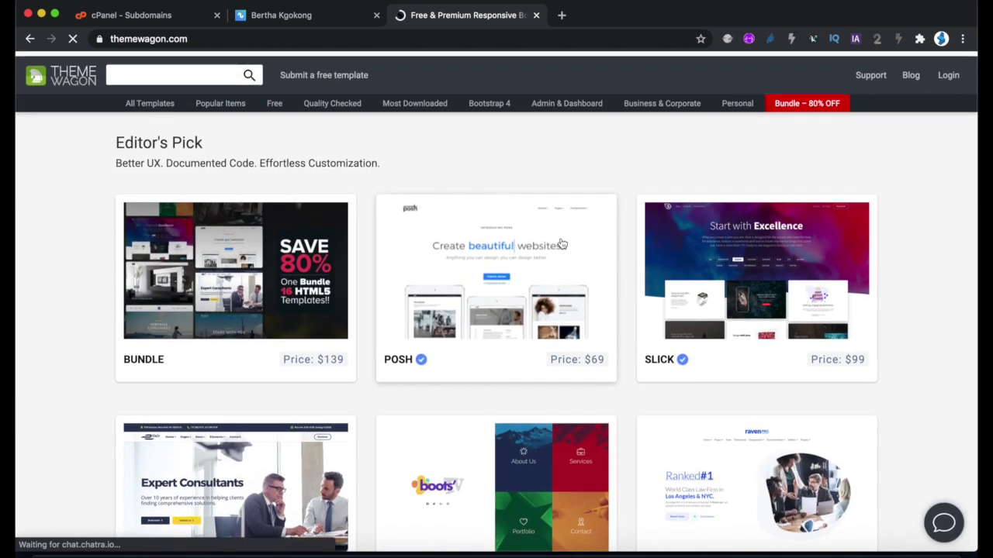
left_click(282, 103)
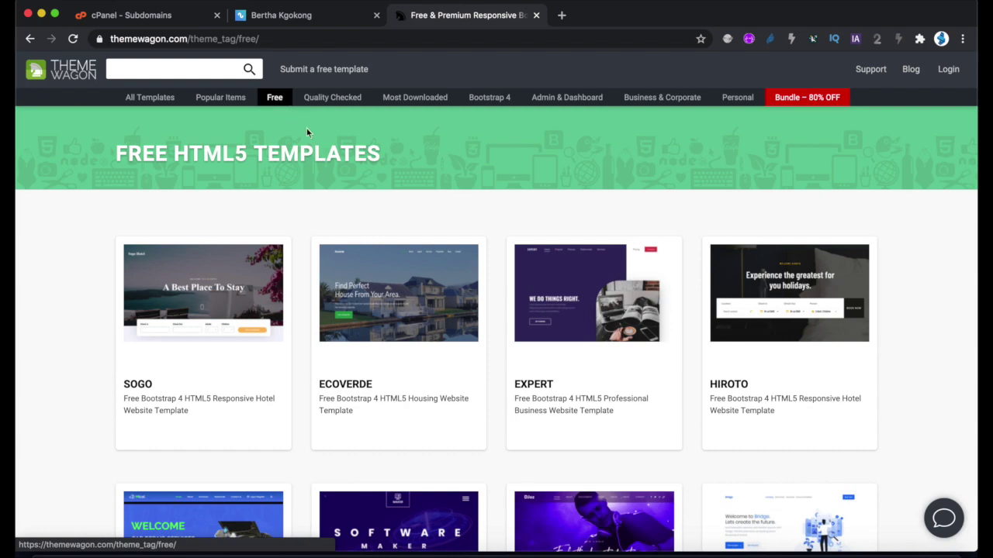
scroll(630, 222, "down", 13)
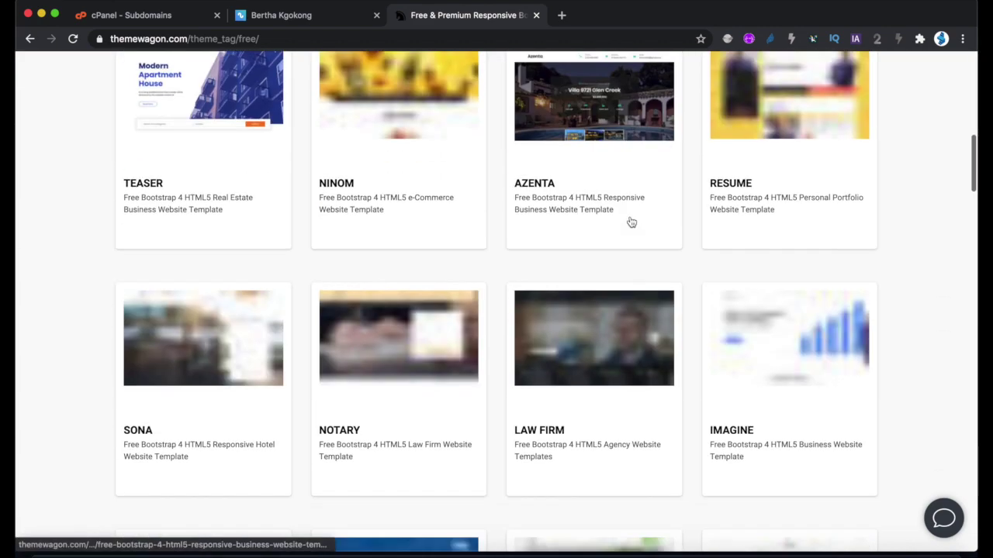
scroll(631, 221, "up", 5)
scroll(631, 221, "up", 8)
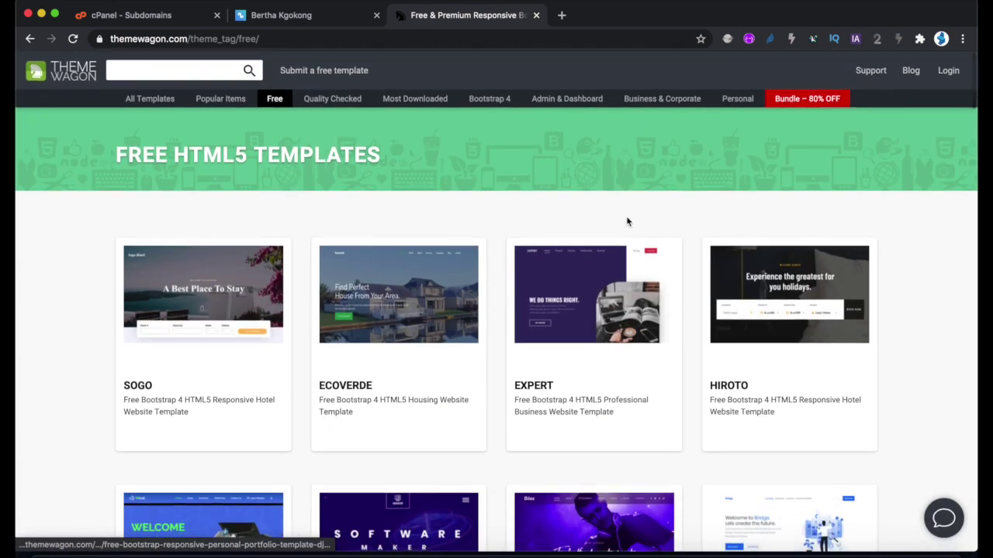
Search the ThemeWagon templates for 'profile'.
left_click(175, 73)
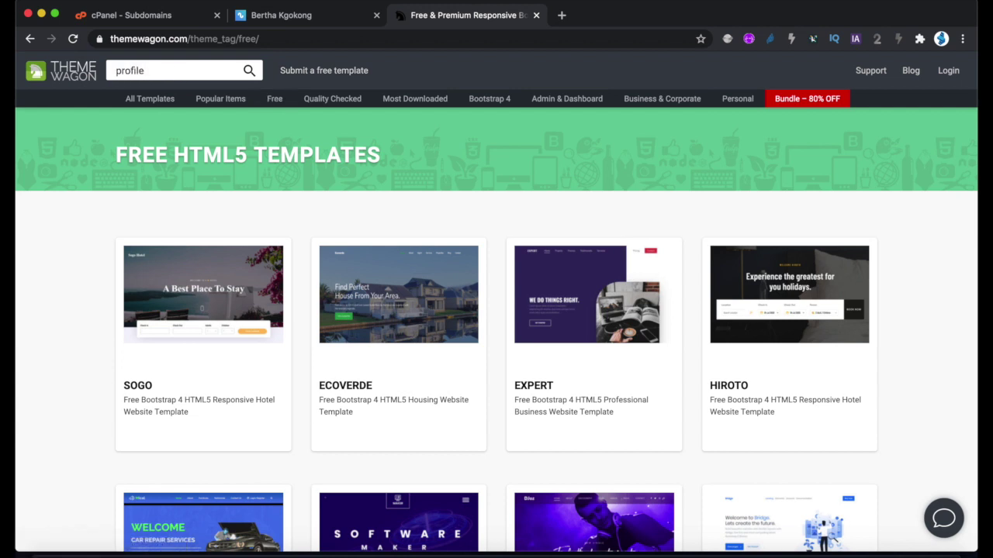
key("Return")
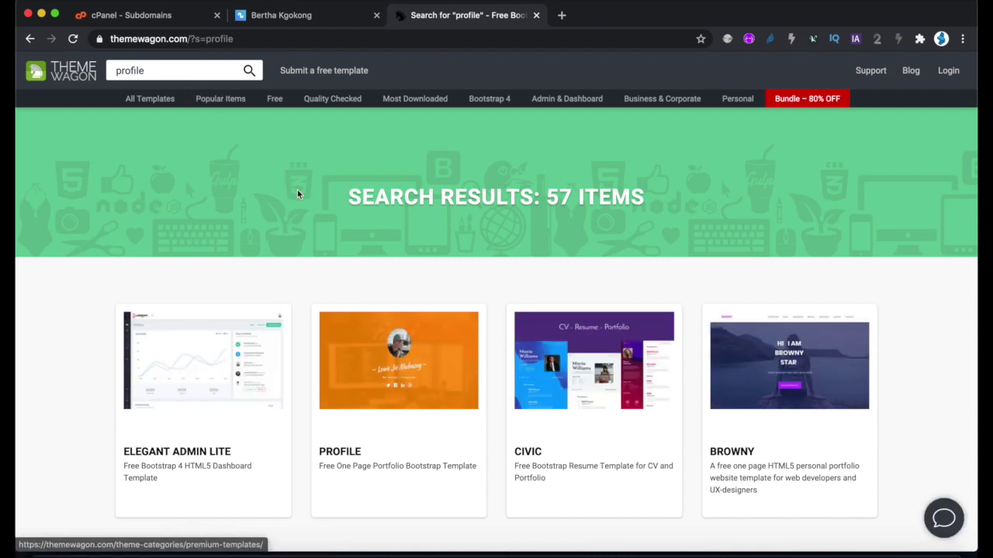
scroll(587, 198, "down", 3)
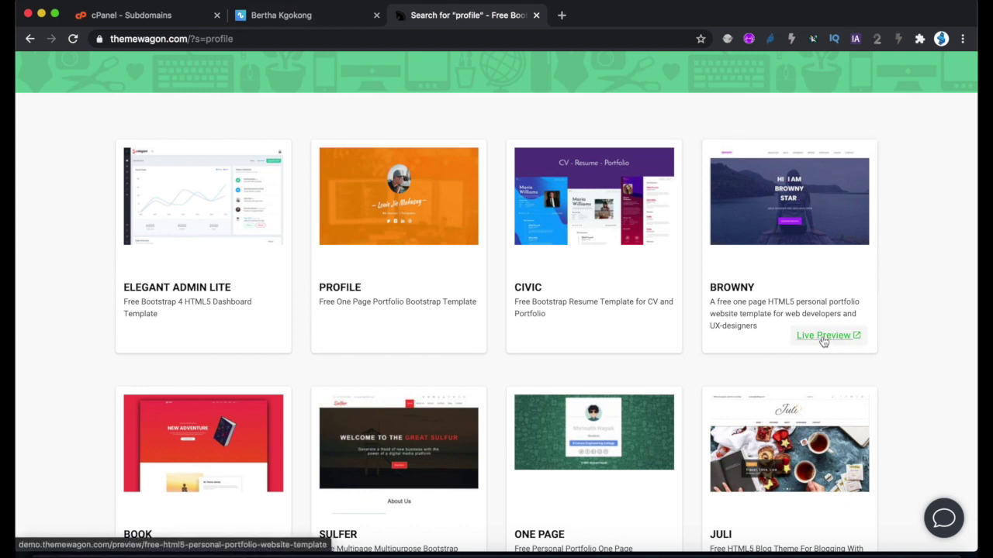
Preview the Browny template's live demo in a new tab, then close it.
right_click(824, 338)
left_click(764, 333)
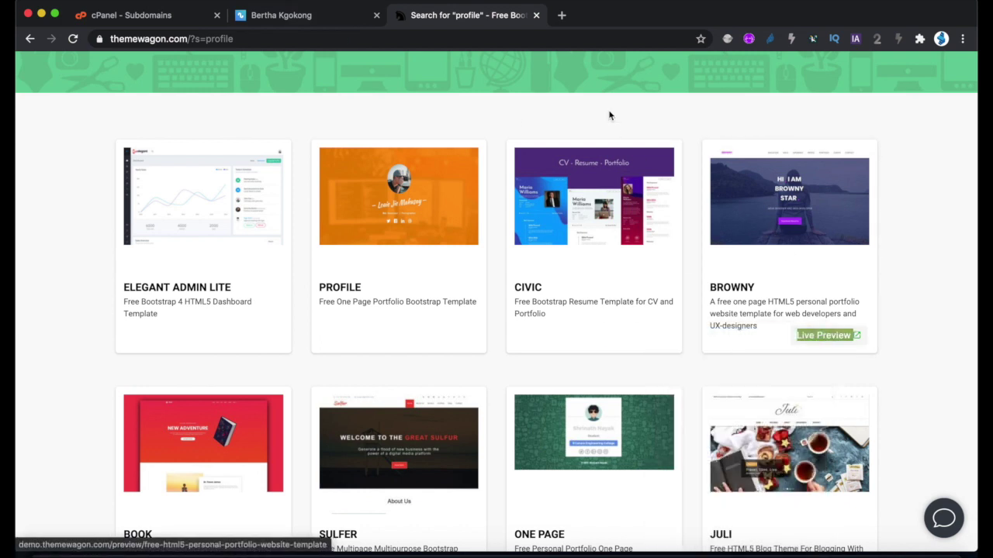
left_click(613, 22)
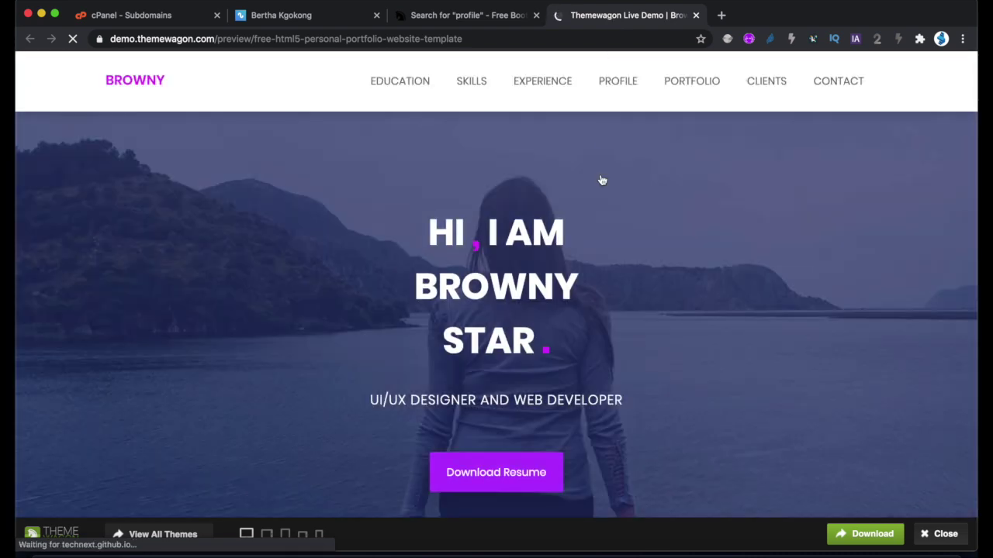
scroll(614, 278, "down", 10)
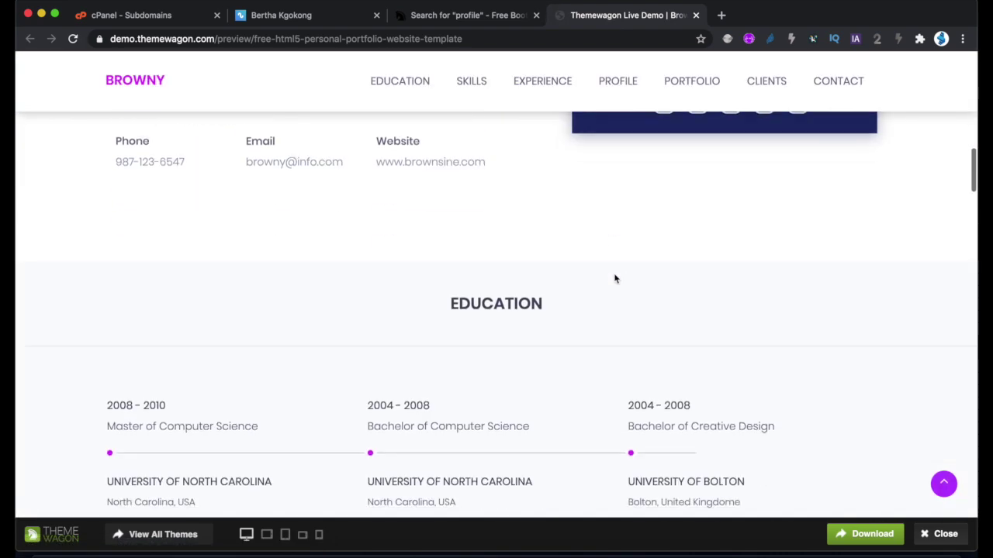
scroll(615, 277, "up", 10)
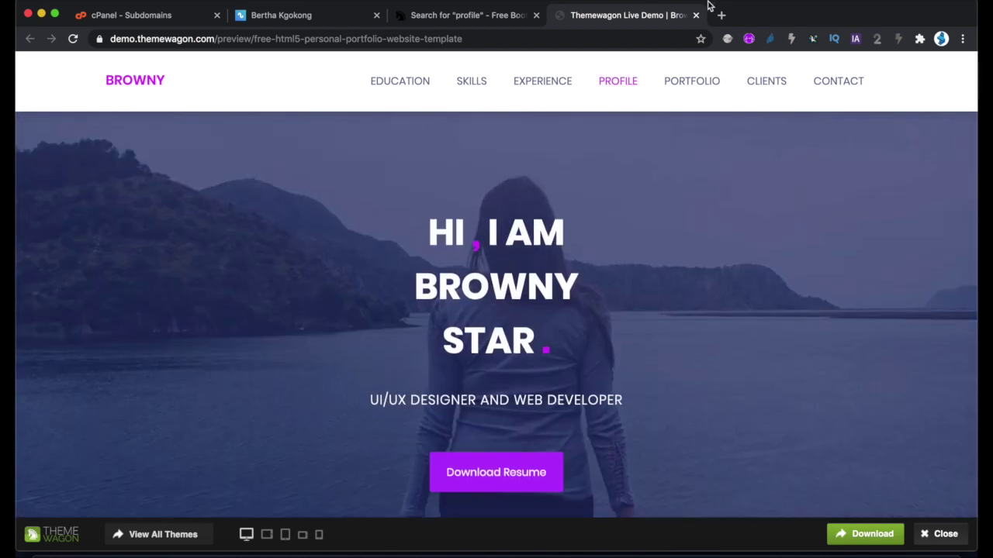
left_click(696, 15)
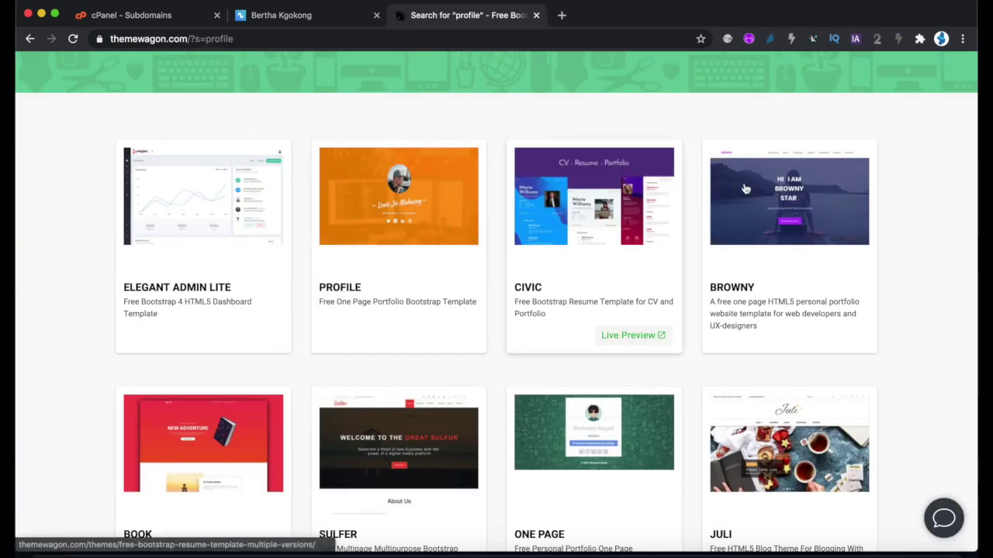
mouse_move(814, 268)
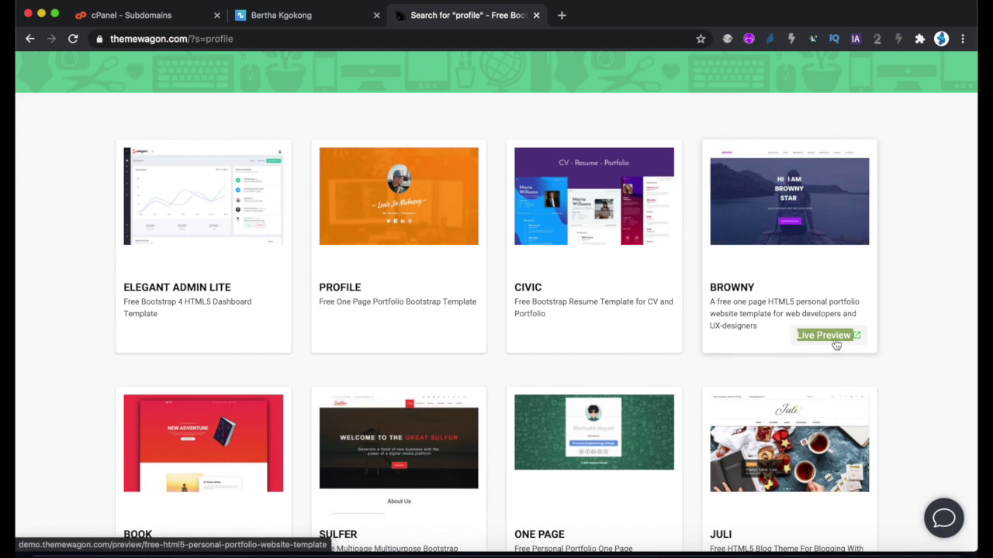
Open the Browny template's page and download it free as browny-master.
left_click(778, 253)
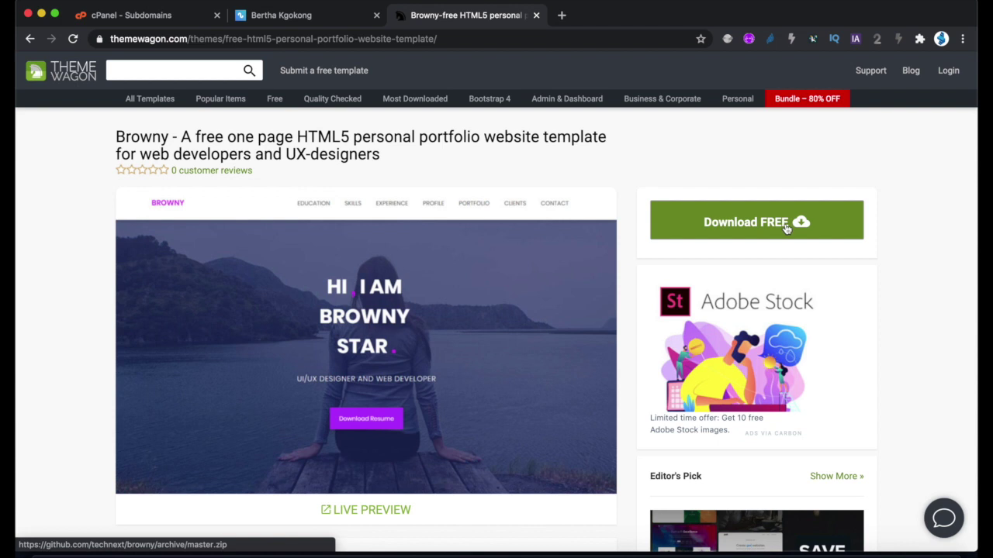
left_click(743, 227)
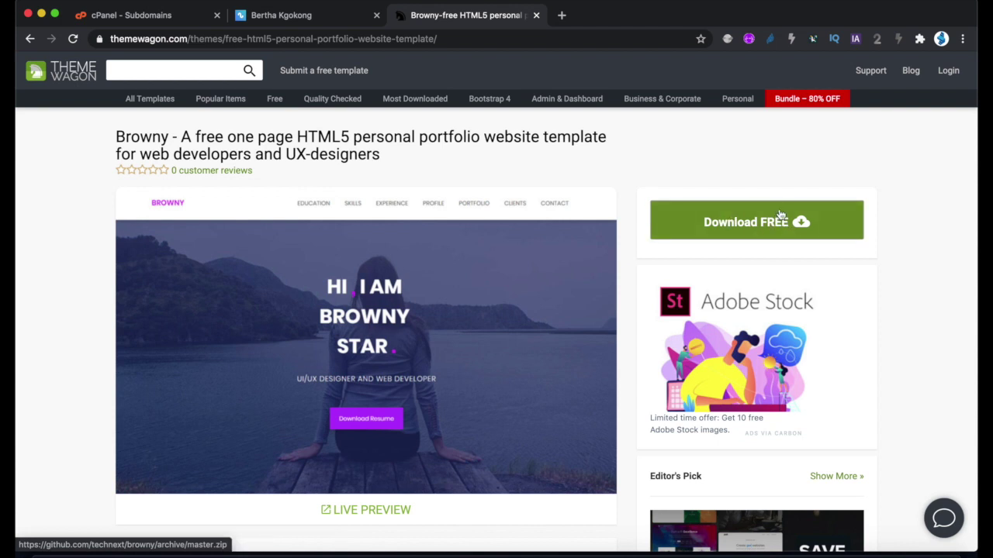
left_click(767, 225)
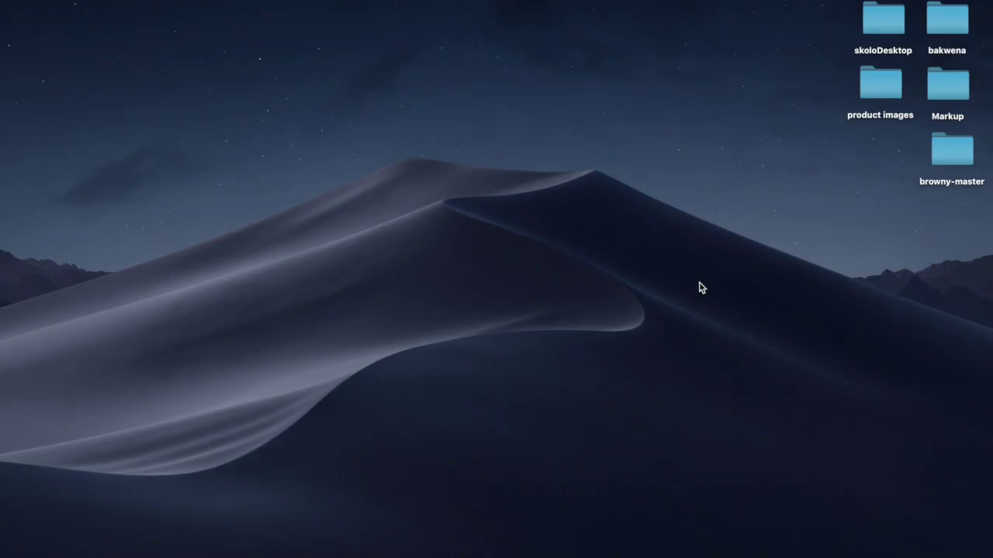
Move the downloaded browny-master folder to the desktop's top centre and open it.
left_click(757, 550)
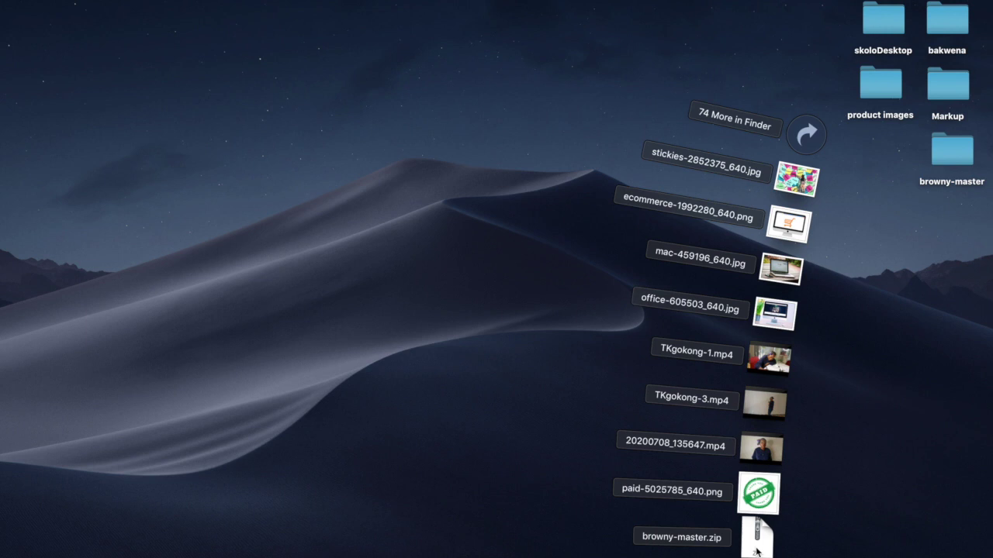
left_click(560, 289)
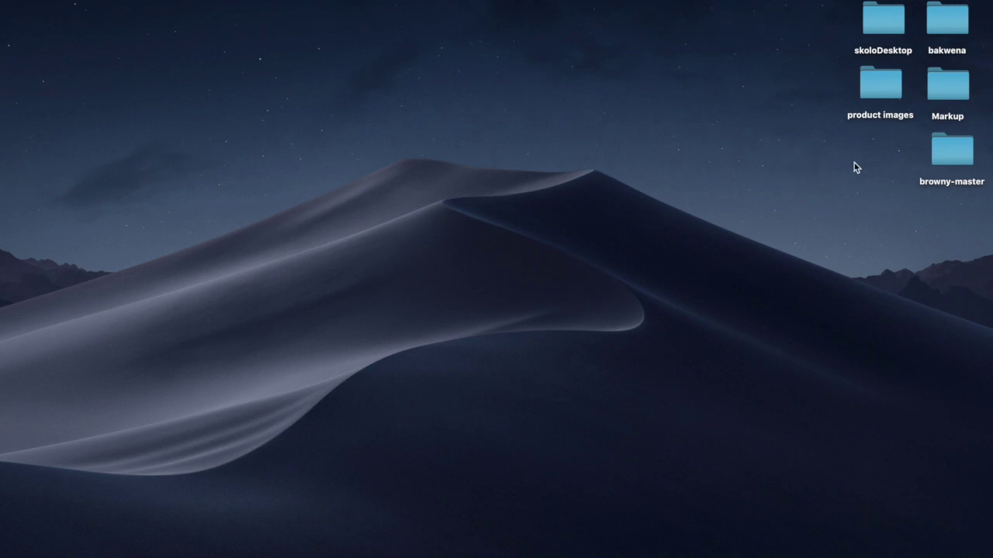
left_click_drag(955, 160, 683, 75)
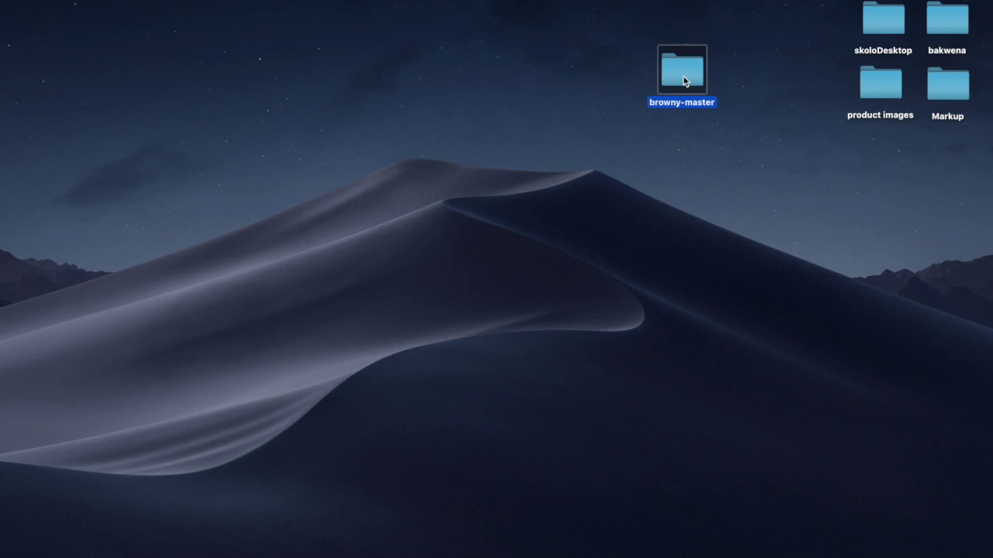
double_click(683, 81)
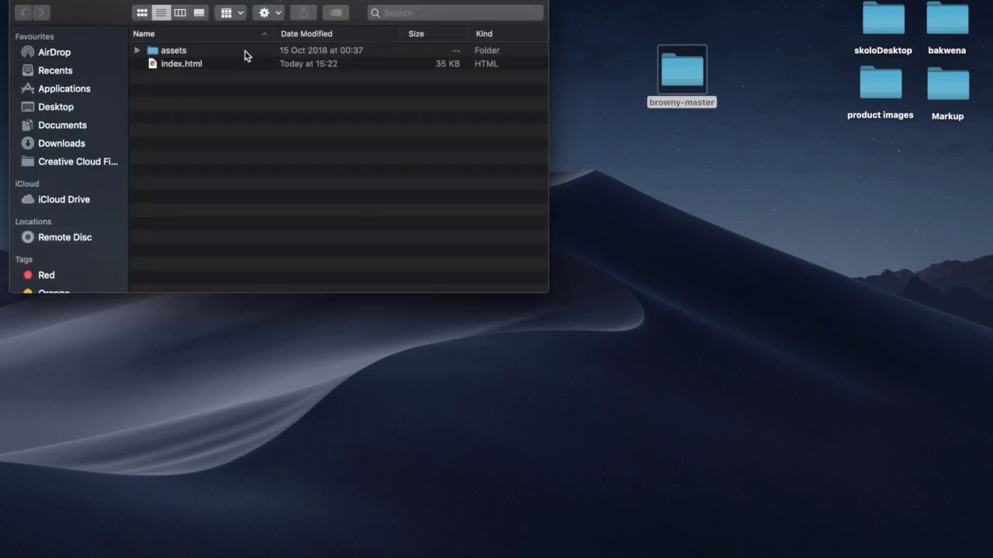
Open browny-master's index.html with Visual Studio Code from Finder's Open With menu.
left_click(144, 51)
key("Right")
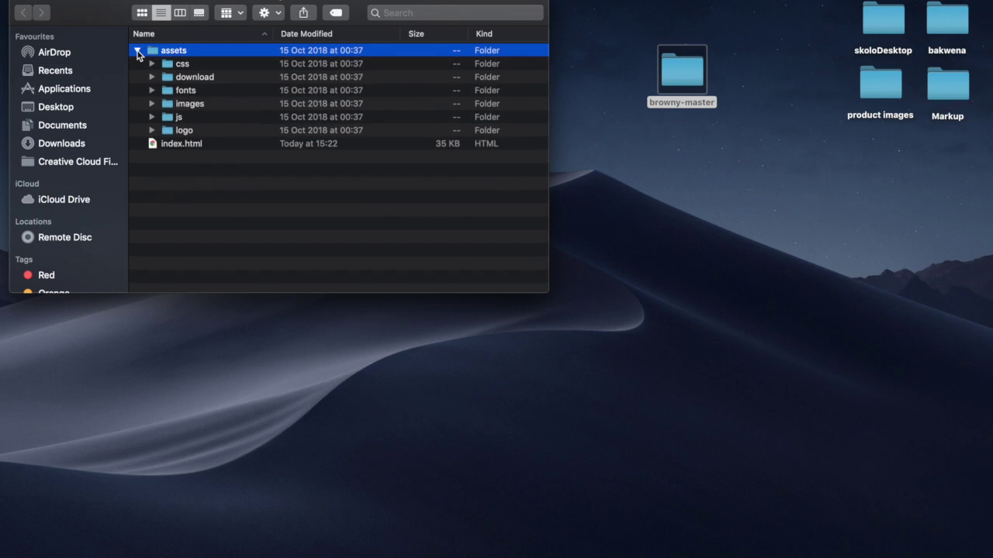
key("Left")
left_click(172, 65)
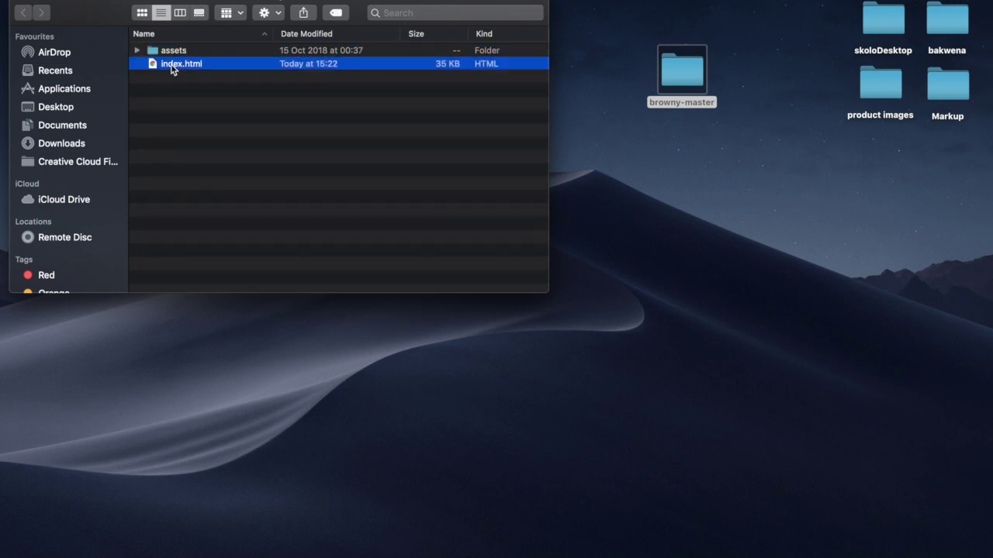
left_click_drag(100, 3, 88, 3)
right_click(166, 68)
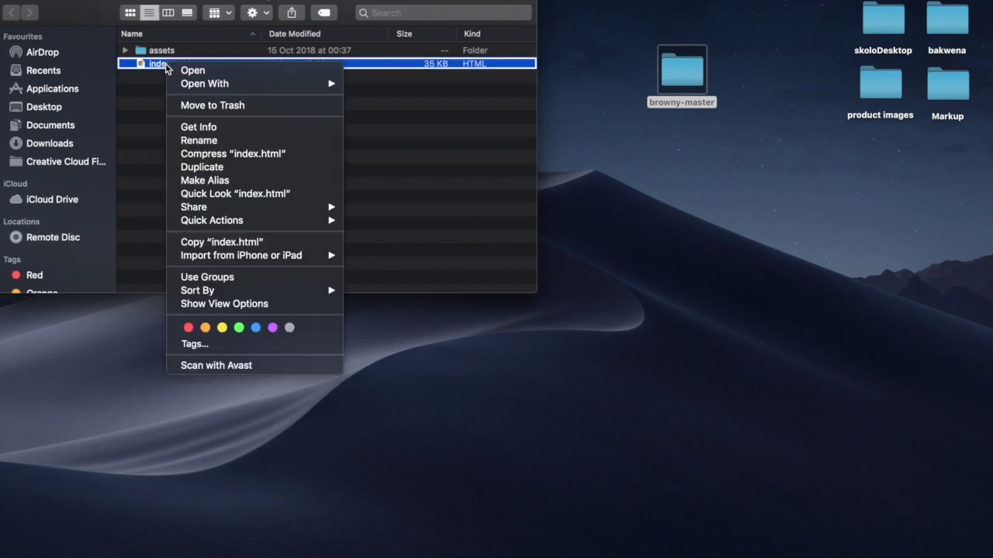
mouse_move(217, 83)
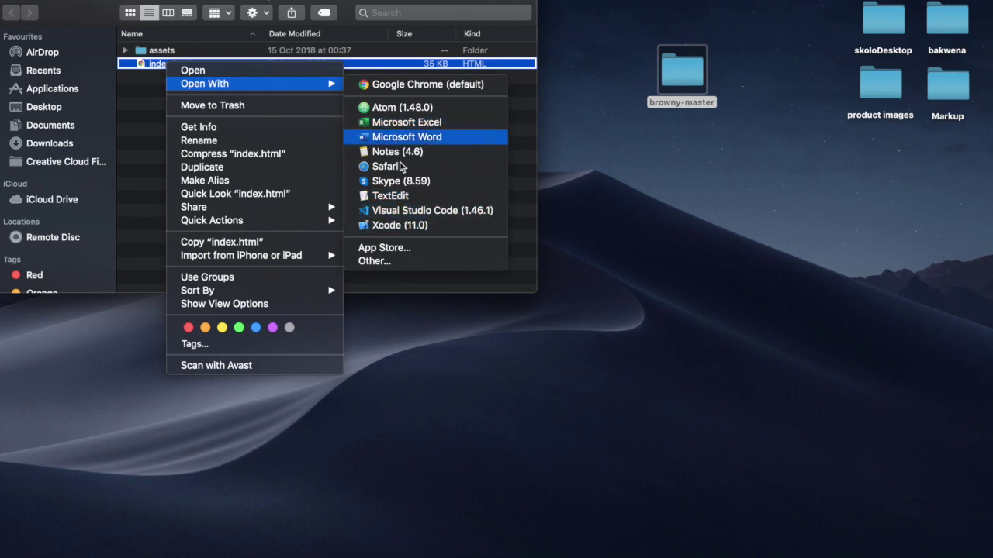
left_click(405, 210)
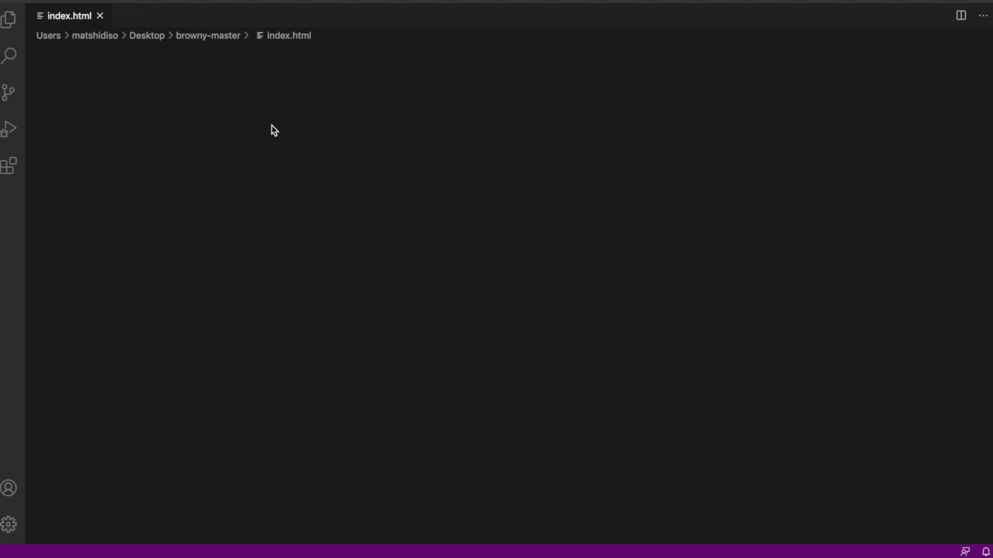
Scroll through index.html and select the page title text on line 15.
scroll(303, 259, "down", 5)
scroll(303, 259, "up", 5)
scroll(301, 259, "down", 20)
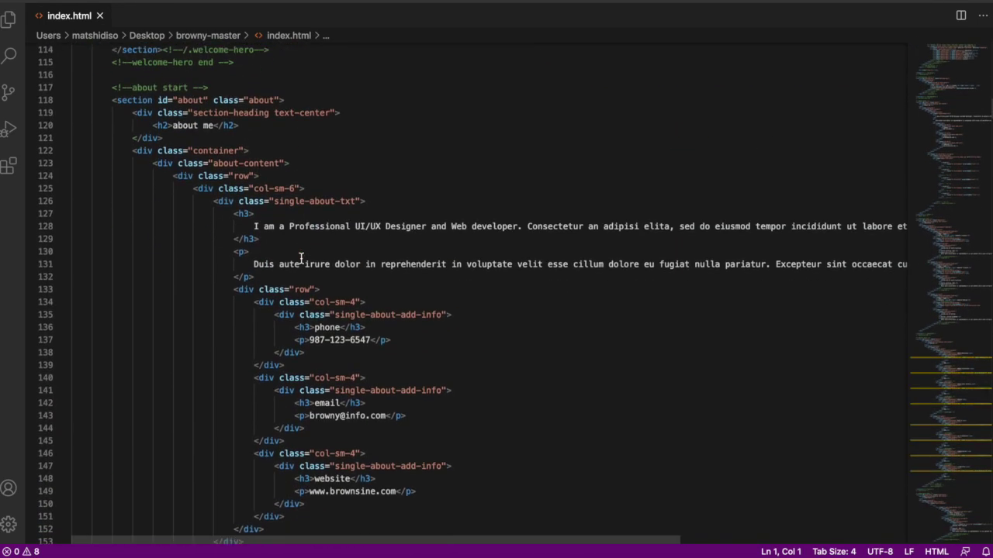
scroll(301, 259, "down", 20)
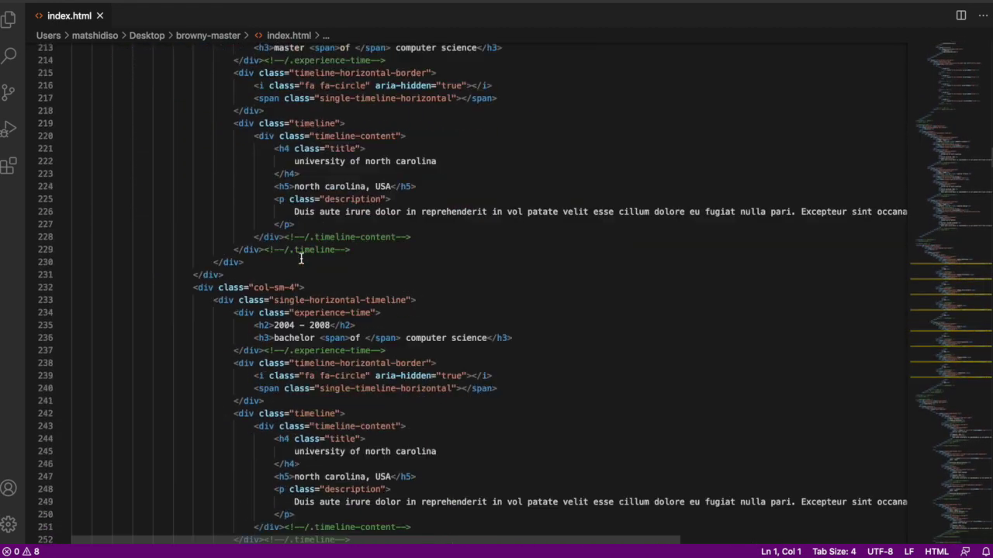
scroll(301, 259, "up", 13)
scroll(353, 279, "down", 6)
scroll(353, 279, "up", 13)
scroll(353, 279, "down", 9)
scroll(353, 279, "up", 18)
scroll(353, 279, "up", 20)
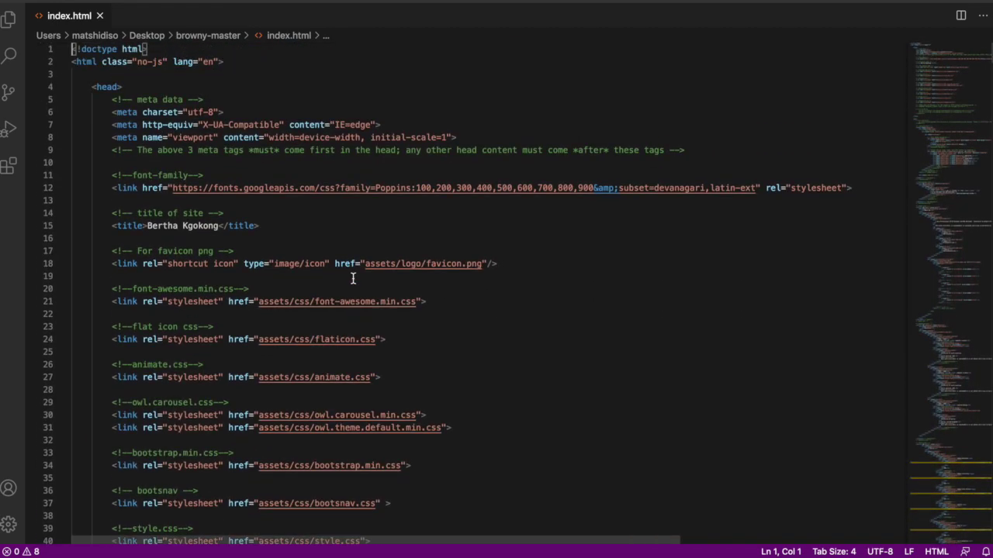
left_click(265, 226)
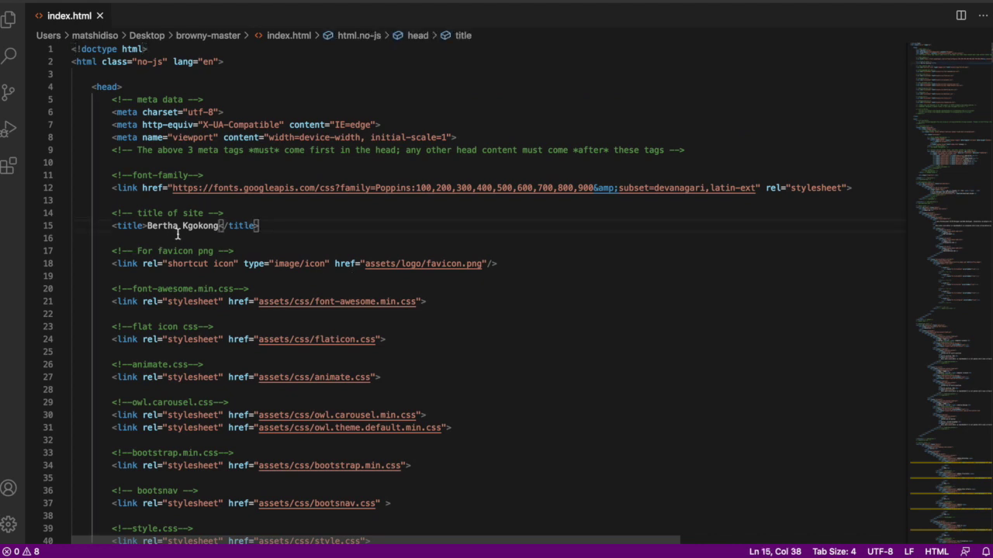
left_click_drag(207, 226, 145, 226)
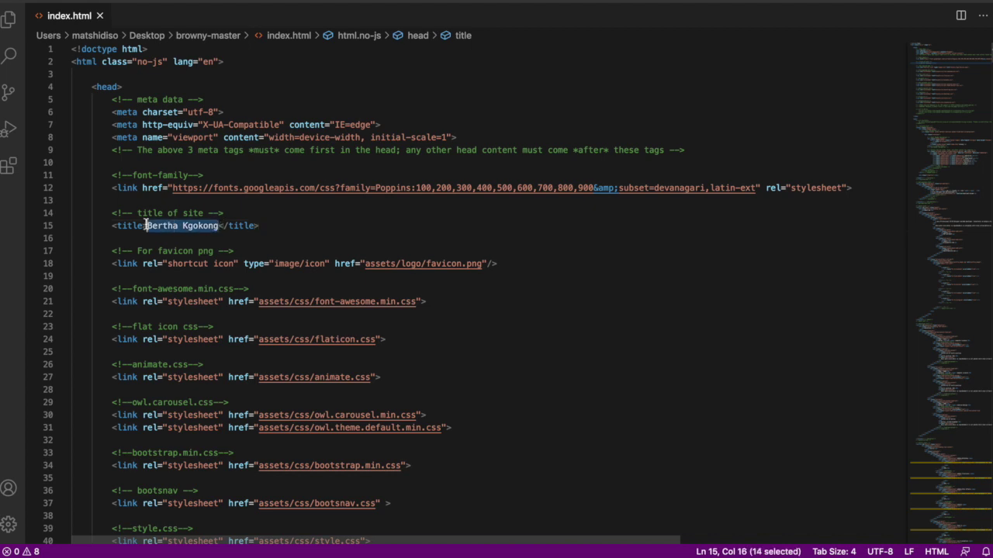
Move to the end of the favicon line 18, glance at the ThemeWagon Browny page, then show all windows.
scroll(454, 307, "down", 1)
scroll(454, 307, "down", 3)
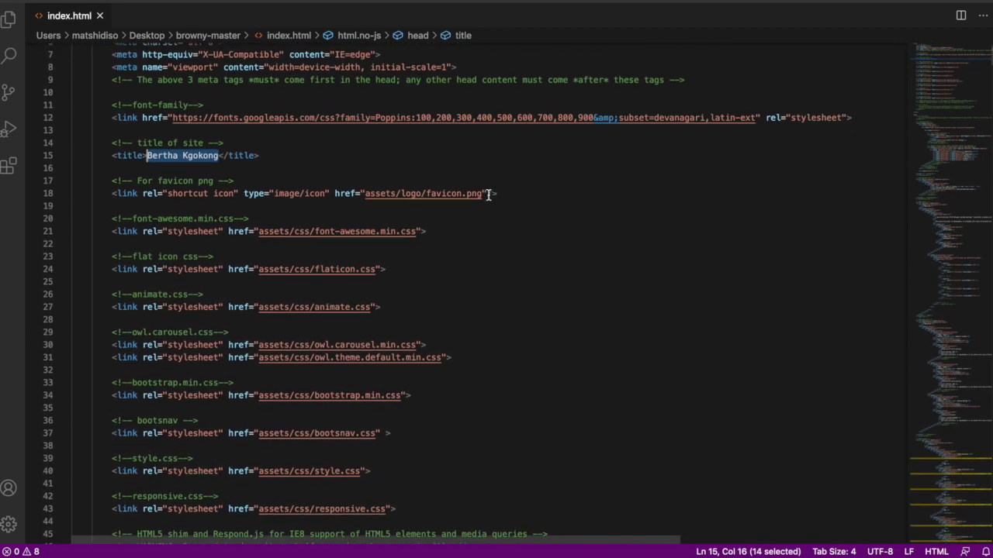
left_click(506, 196)
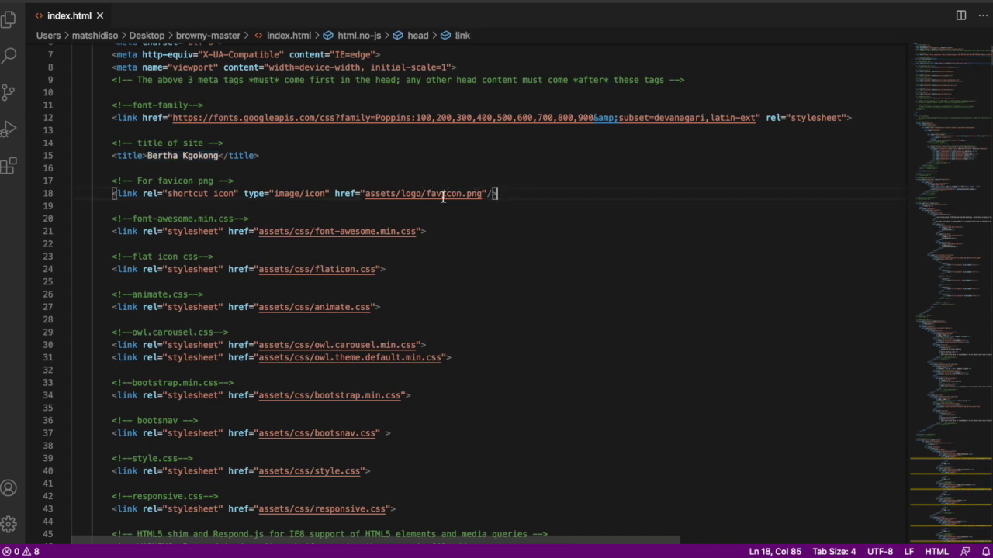
key("super+Tab")
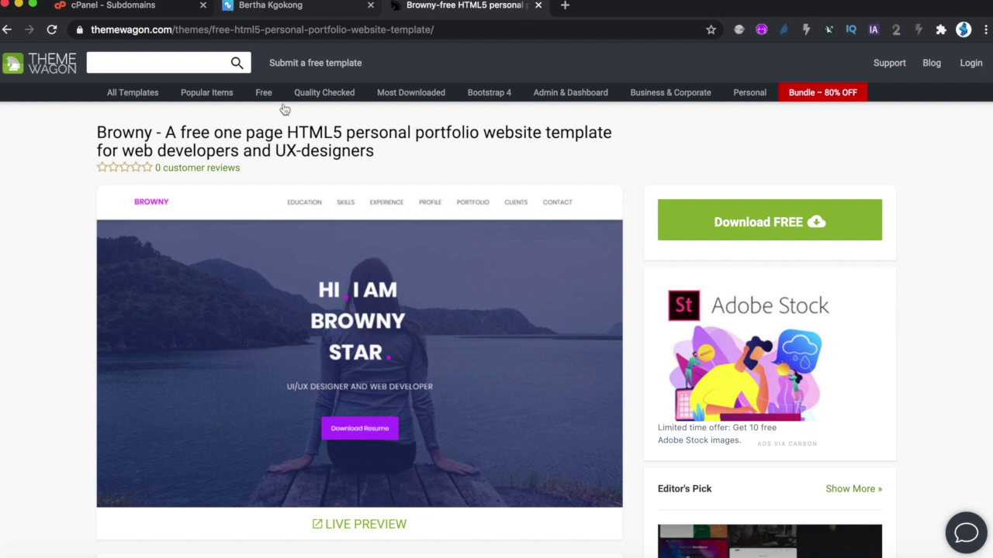
key("super+Tab")
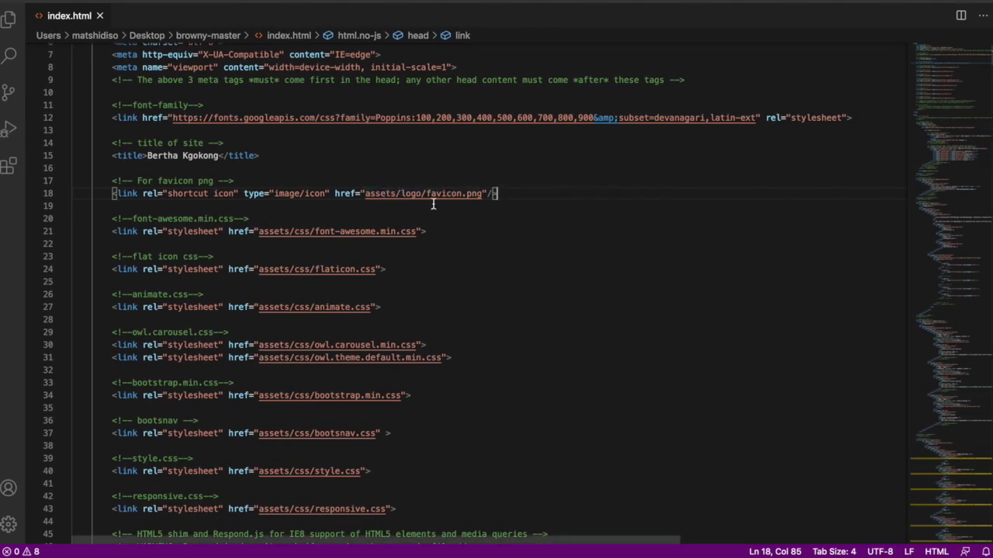
key("ctrl+Up")
Expand the assets folder in the browny-master Finder window, narrow it and move it right.
left_click(222, 144)
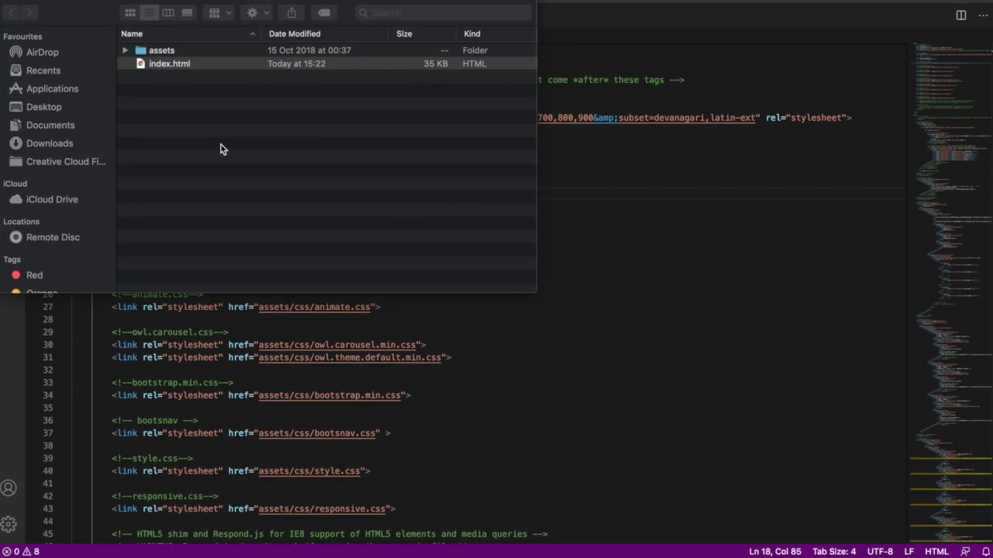
left_click(125, 51)
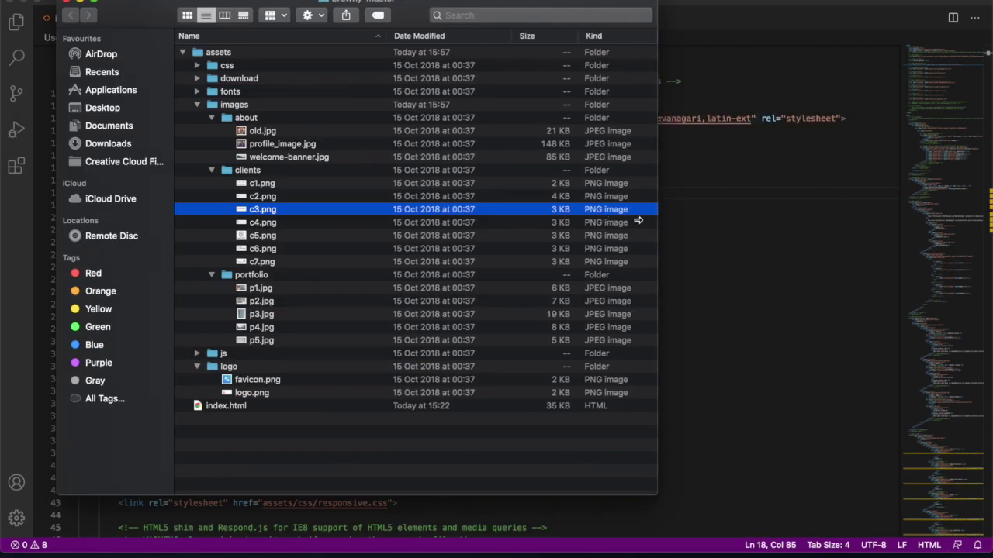
left_click_drag(637, 220, 494, 237)
left_click_drag(121, 19, 660, 17)
Narrow VS Code beside Finder, stretch Finder to the screen bottom, and check the live site.
left_click(383, 3)
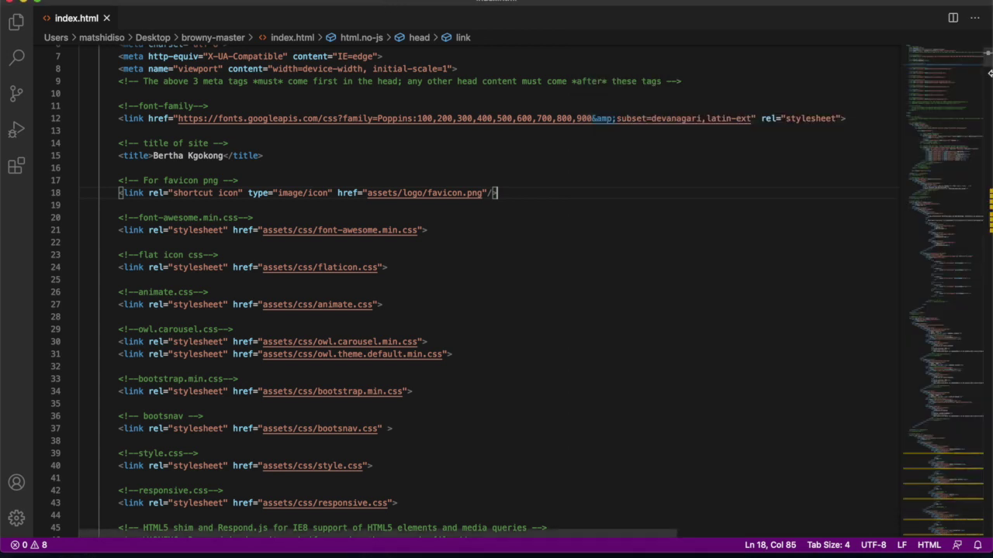
left_click_drag(991, 118, 706, 120)
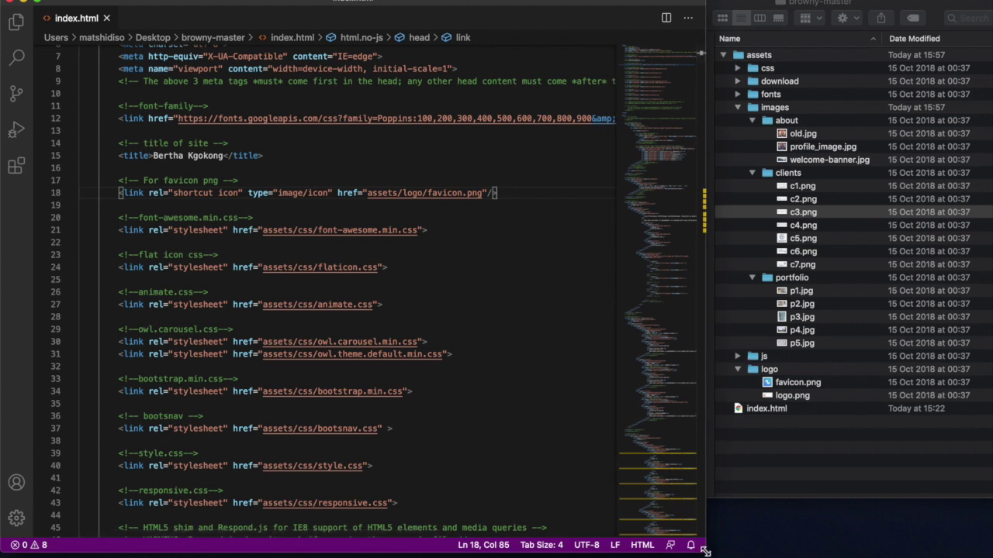
left_click(876, 477)
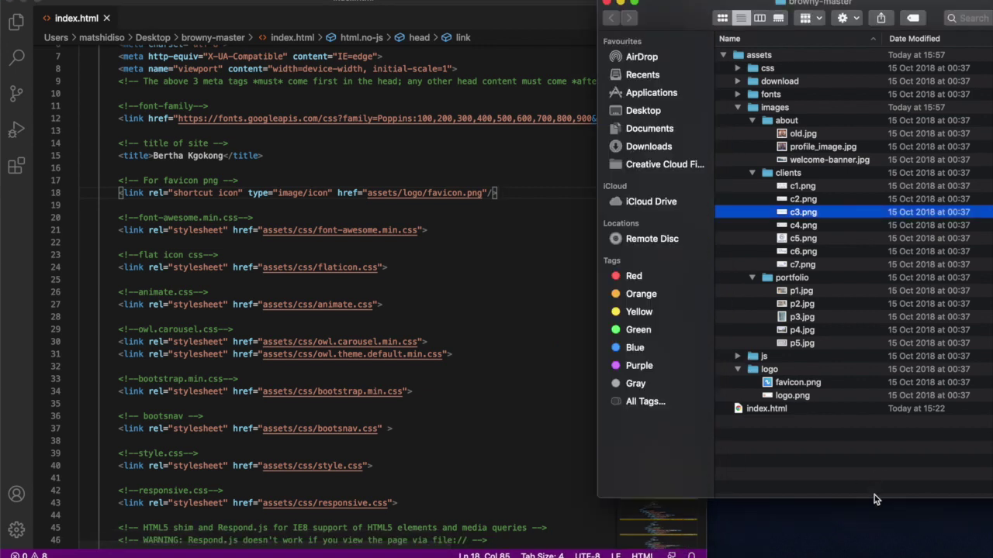
left_click_drag(876, 498, 875, 557)
scroll(484, 347, "up", 3)
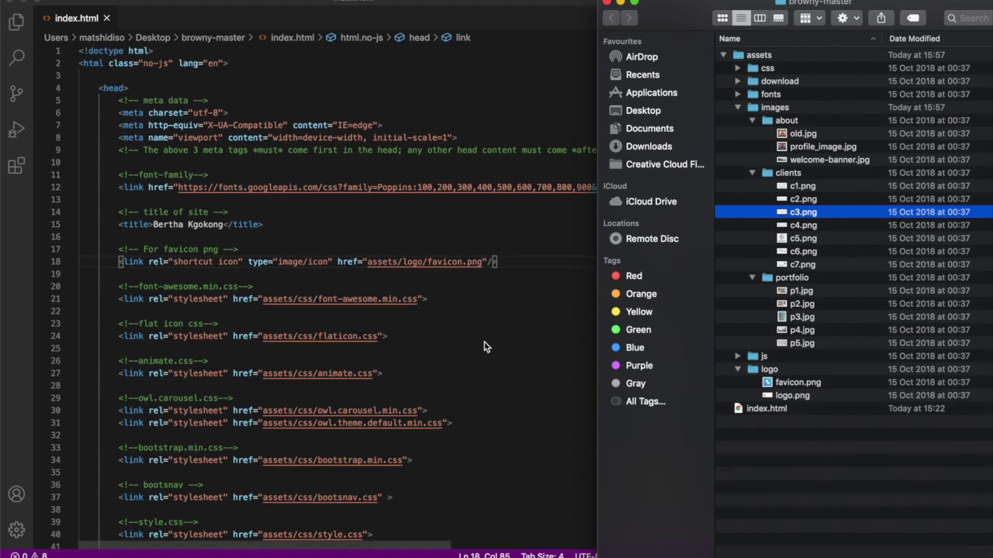
scroll(484, 347, "down", 2)
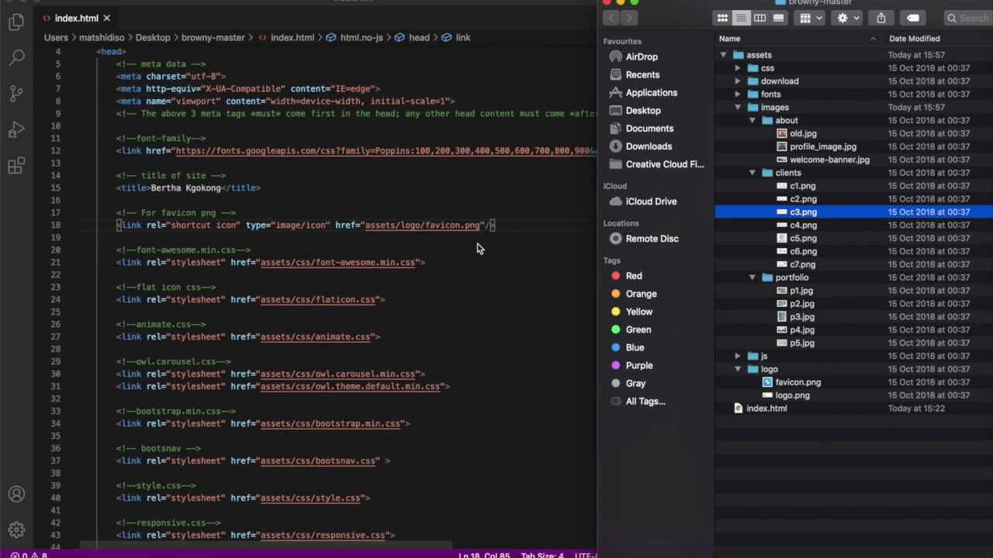
left_click(516, 226)
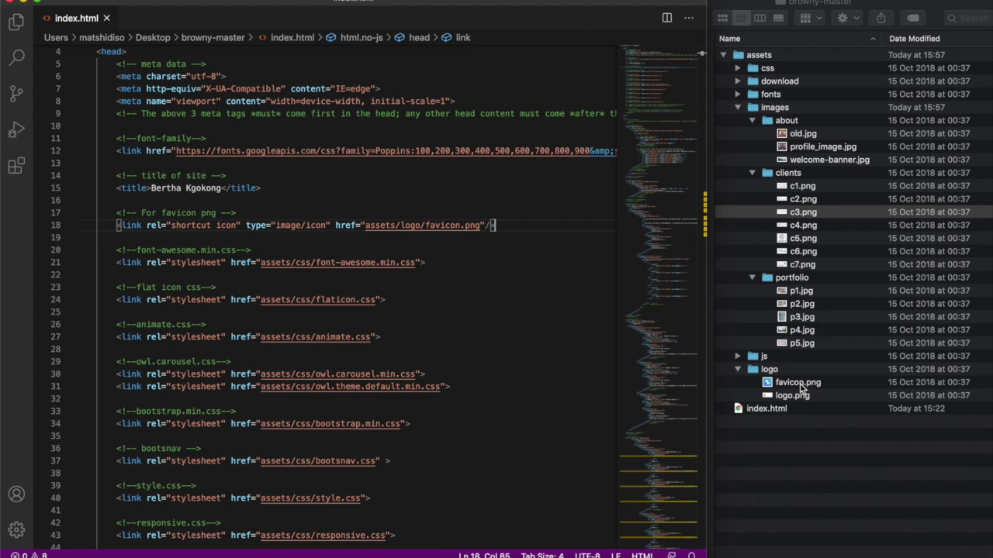
key("ctrl+Left")
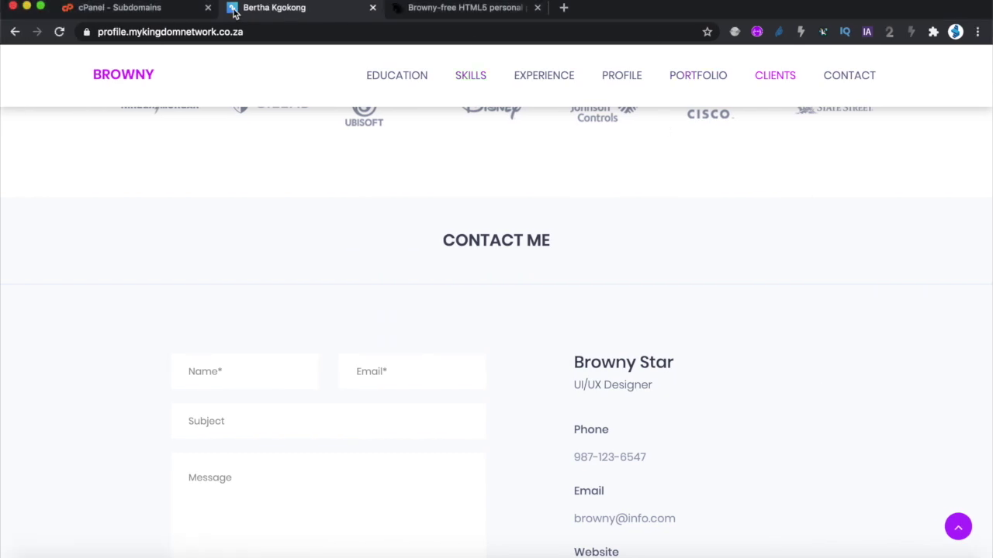
key("ctrl+Right")
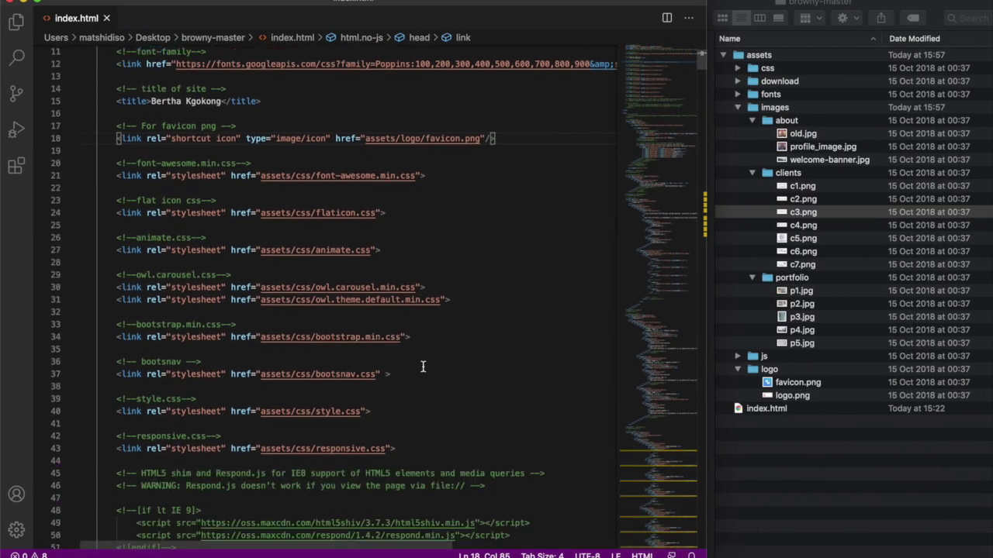
scroll(422, 367, "down", 3)
scroll(393, 326, "up", 3)
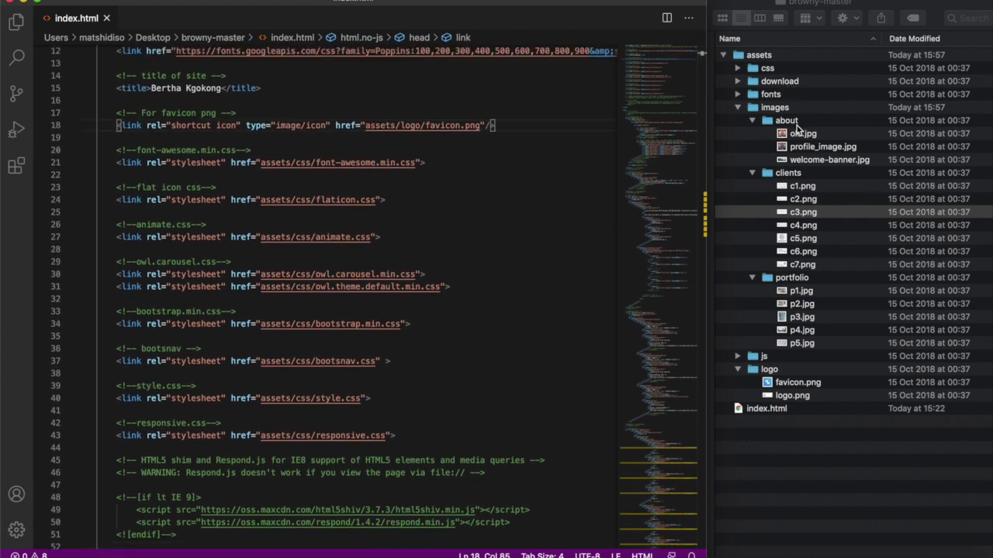
scroll(360, 325, "down", 10)
scroll(360, 325, "down", 5)
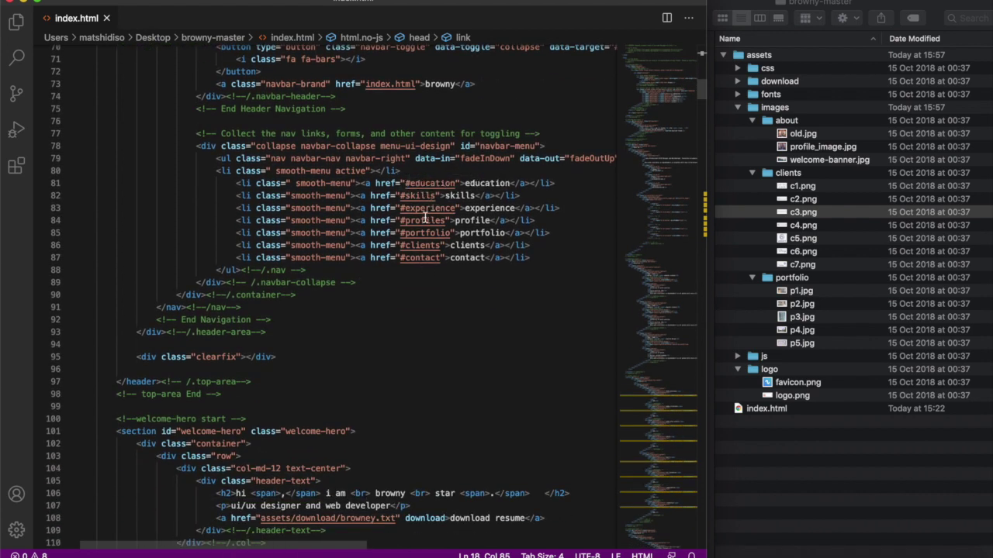
key("ctrl+Left")
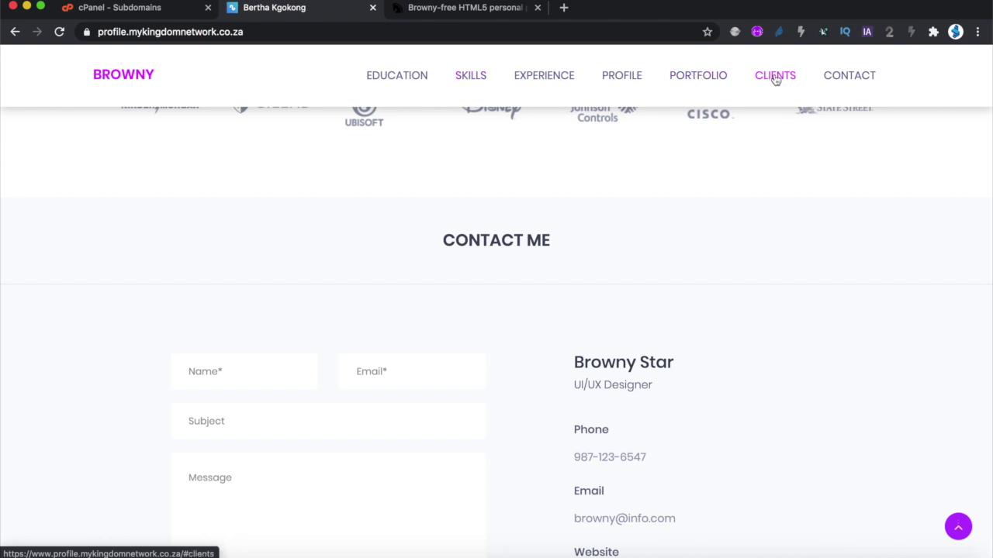
key("ctrl+Right")
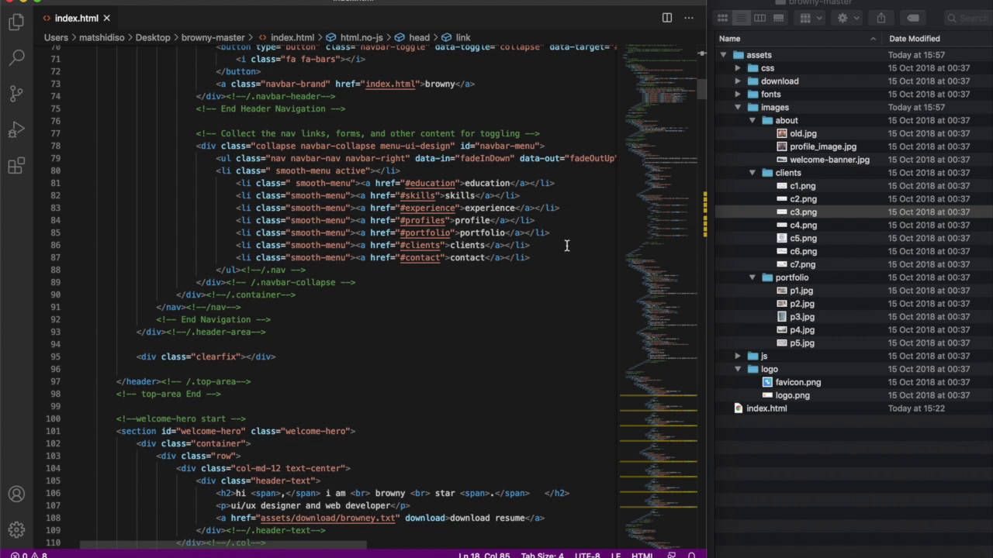
left_click_drag(551, 246, 568, 234)
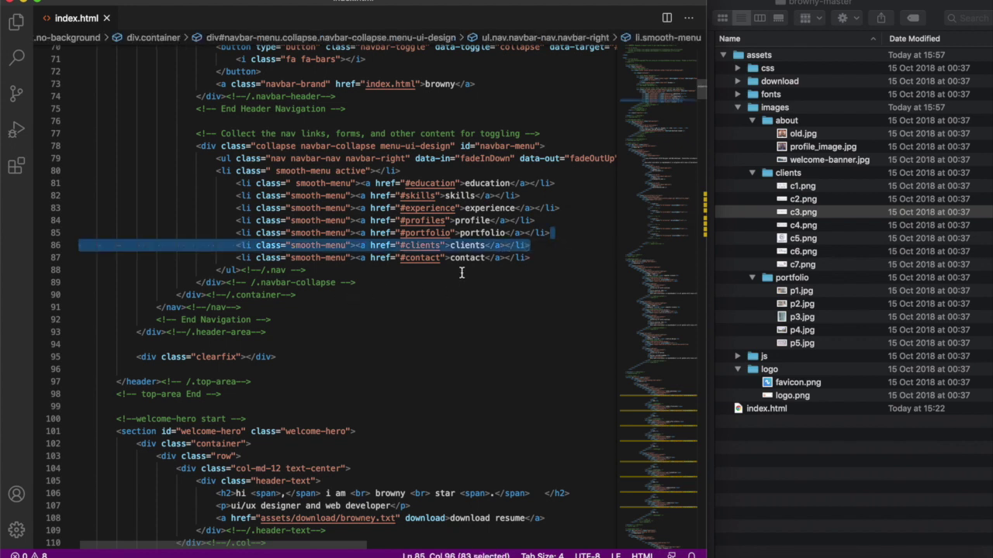
key("ctrl+Left")
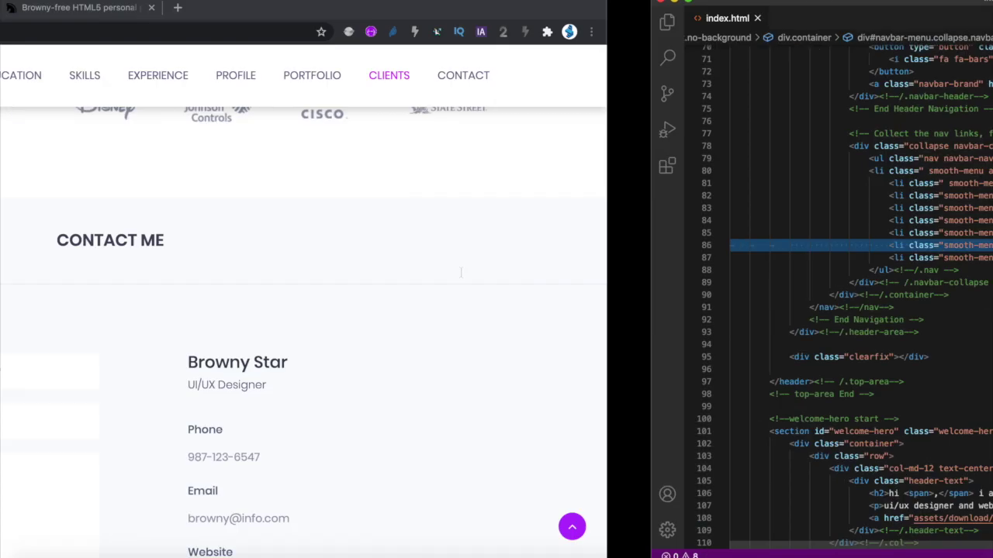
left_click(772, 82)
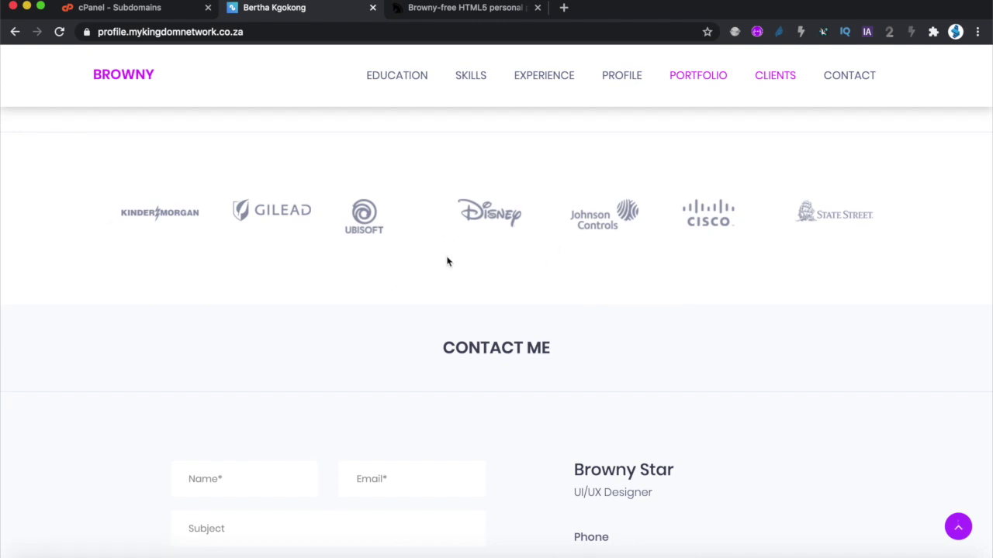
key("ctrl+Right")
left_click(449, 309)
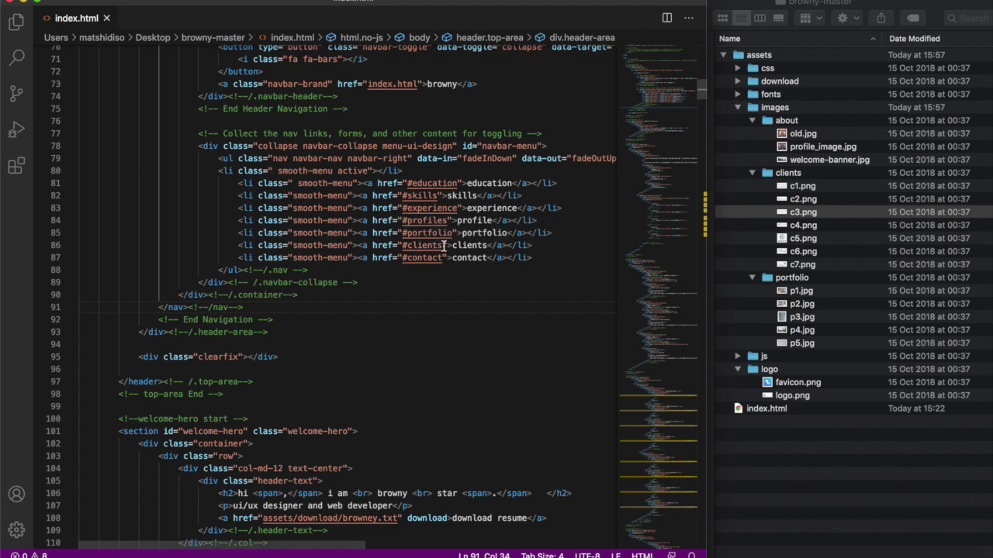
scroll(447, 338, "down", 1)
scroll(447, 338, "down", 2)
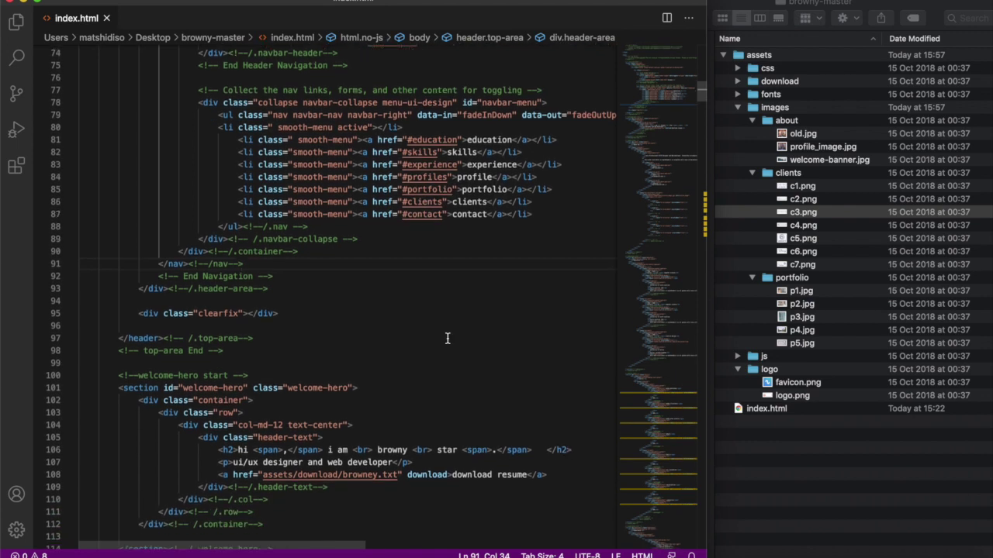
scroll(447, 338, "up", 1)
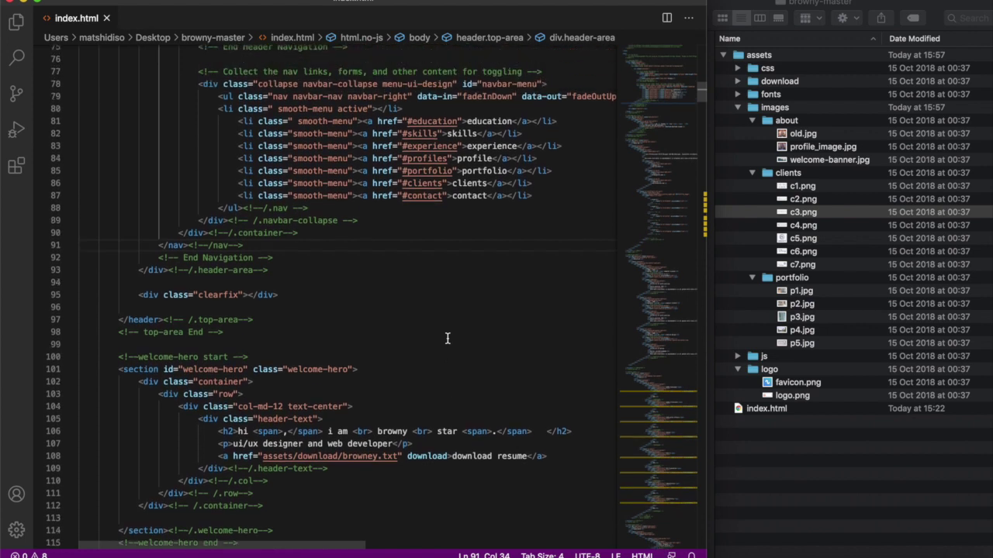
scroll(447, 338, "down", 7)
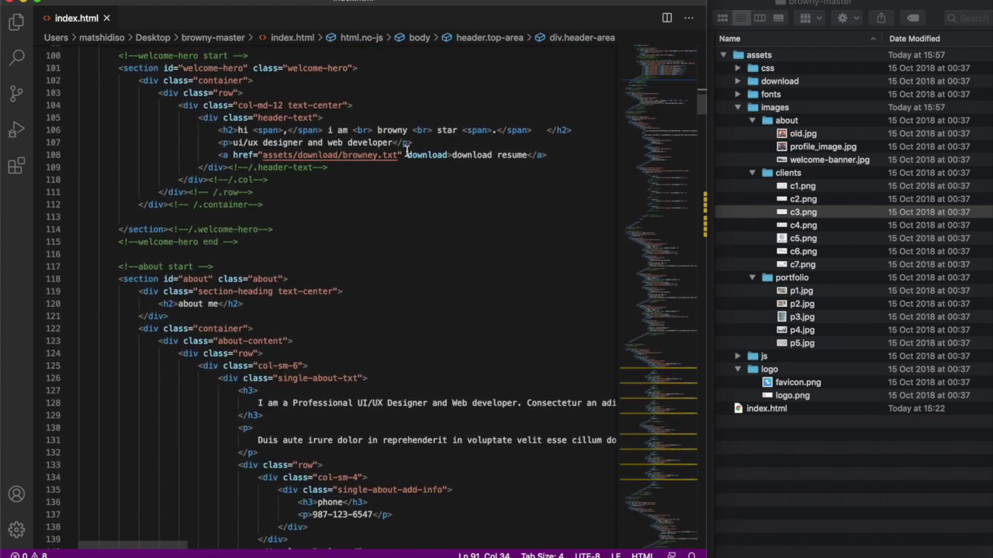
key("ctrl+Left")
scroll(492, 286, "up", 15)
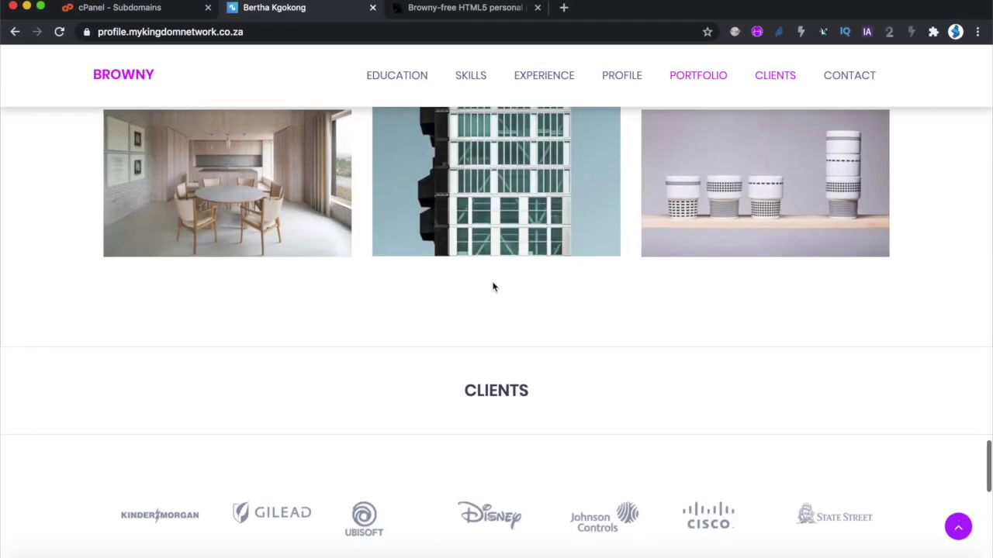
scroll(492, 286, "up", 5)
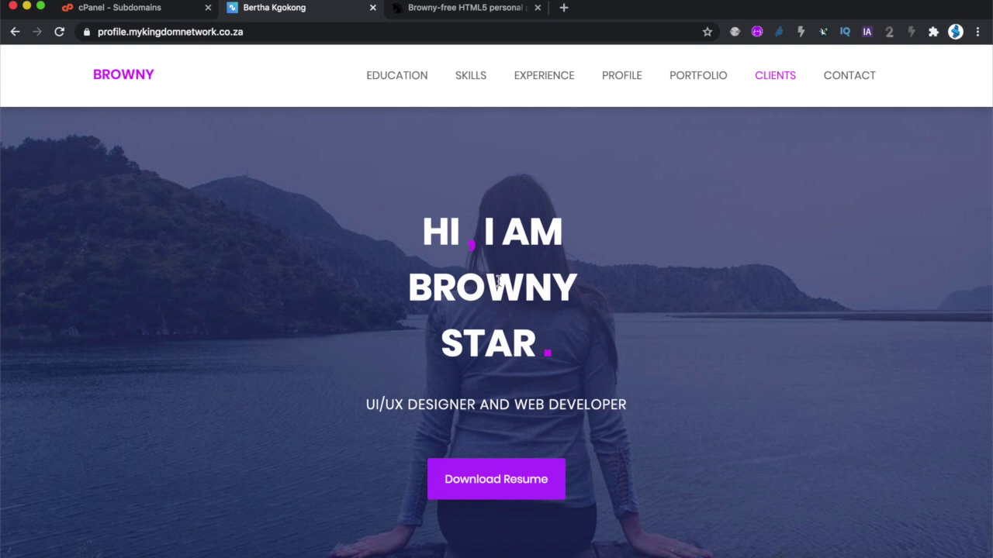
key("ctrl+Right")
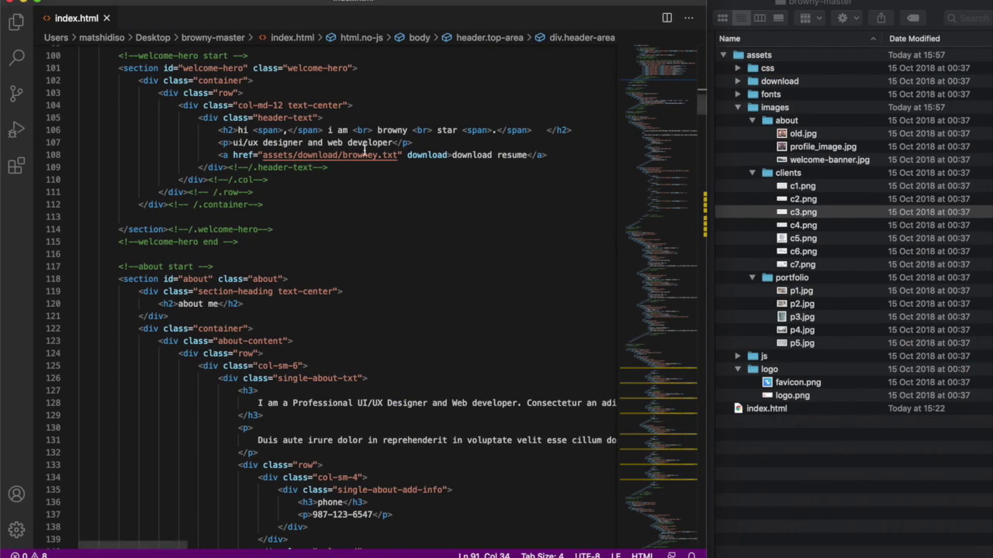
Make the line 106 heading read 'hello, i am' followed by the owner's first and last names.
left_click(246, 130)
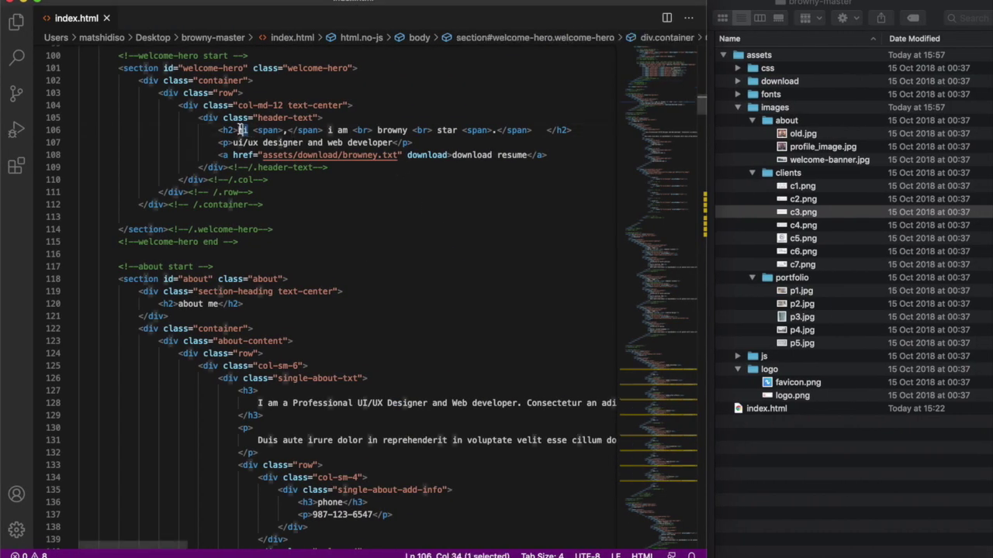
key("BackSpace")
type("ello")
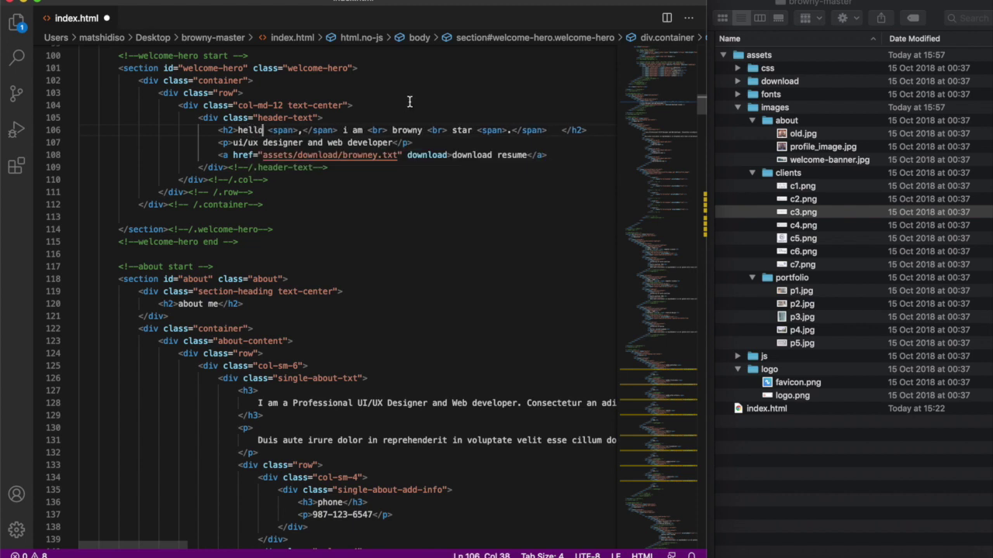
left_click_drag(424, 129, 391, 130)
type("bertha")
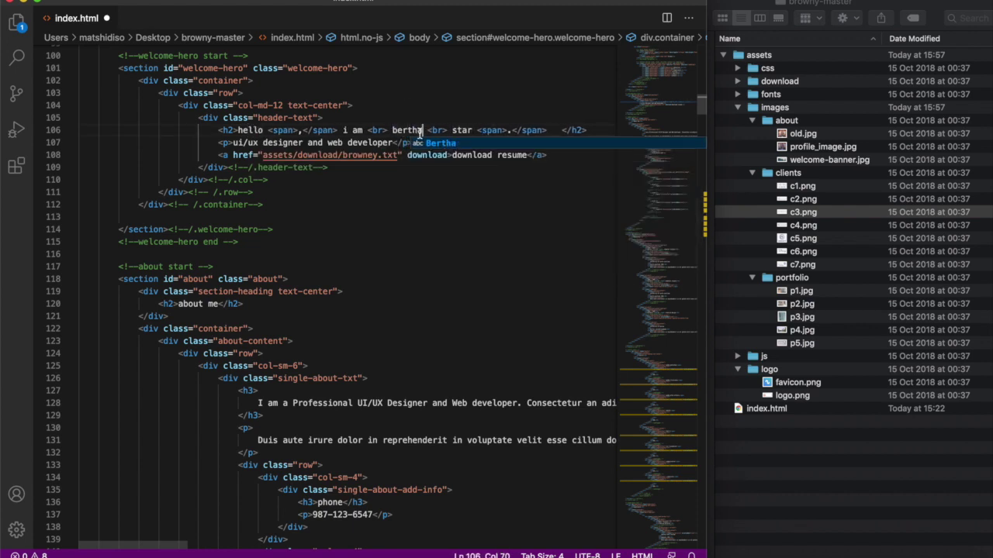
double_click(462, 130)
type("kgokong")
left_click(478, 263)
scroll(476, 219, "down", 2)
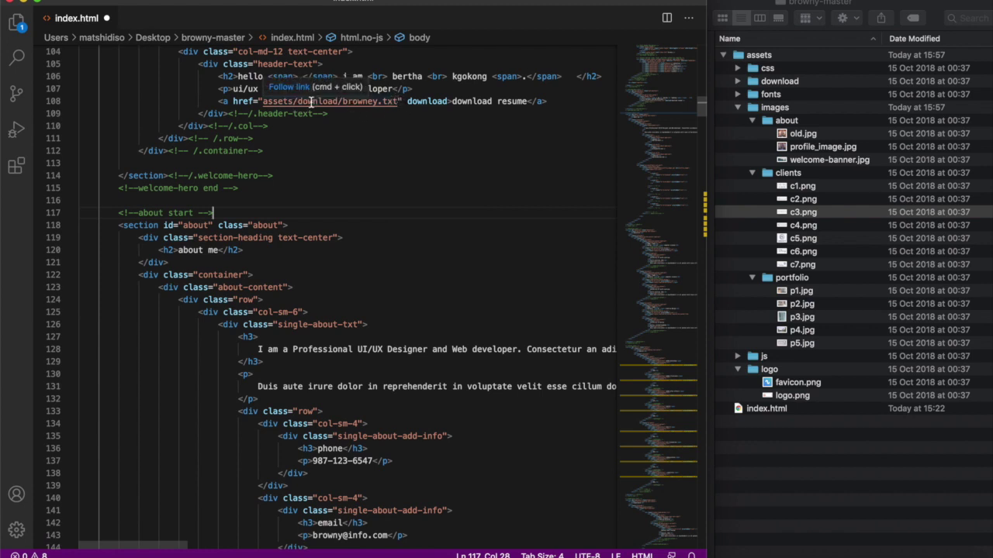
Find browney.txt in the download folder, try a .doc resume link extension, then restore .txt.
left_click(737, 81)
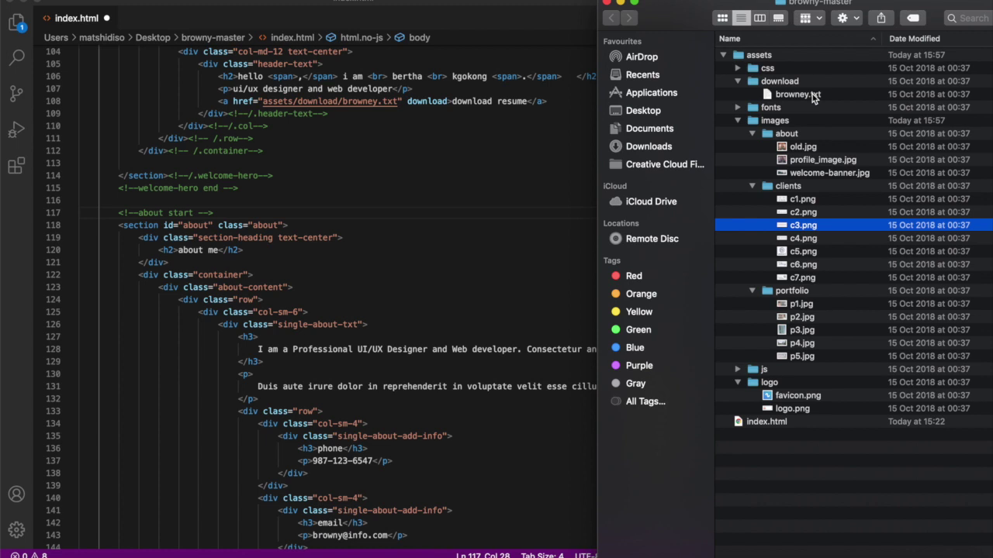
left_click(397, 103)
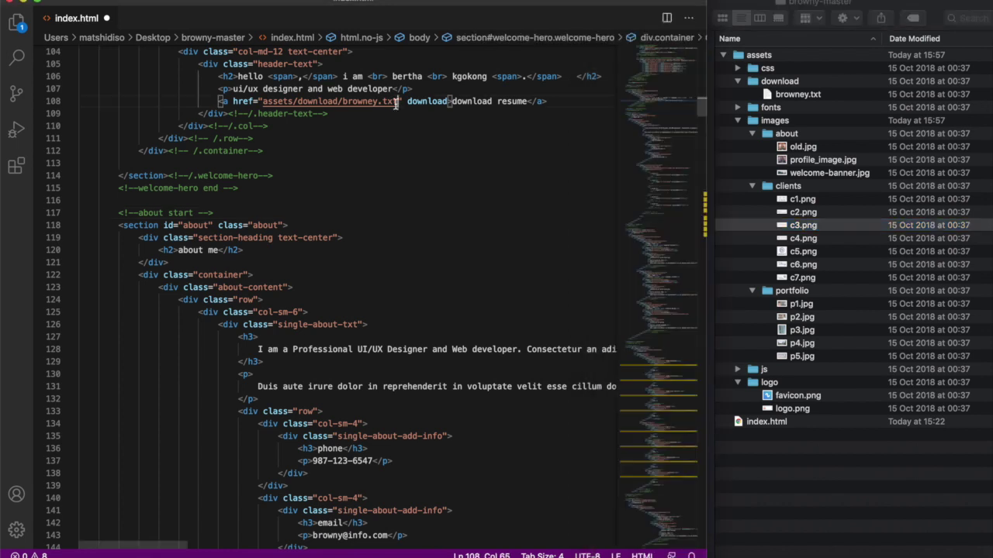
key("BackSpace")
key("BackSpace")
key("BackSpace")
type("doc")
key("BackSpace")
key("BackSpace")
key("BackSpace")
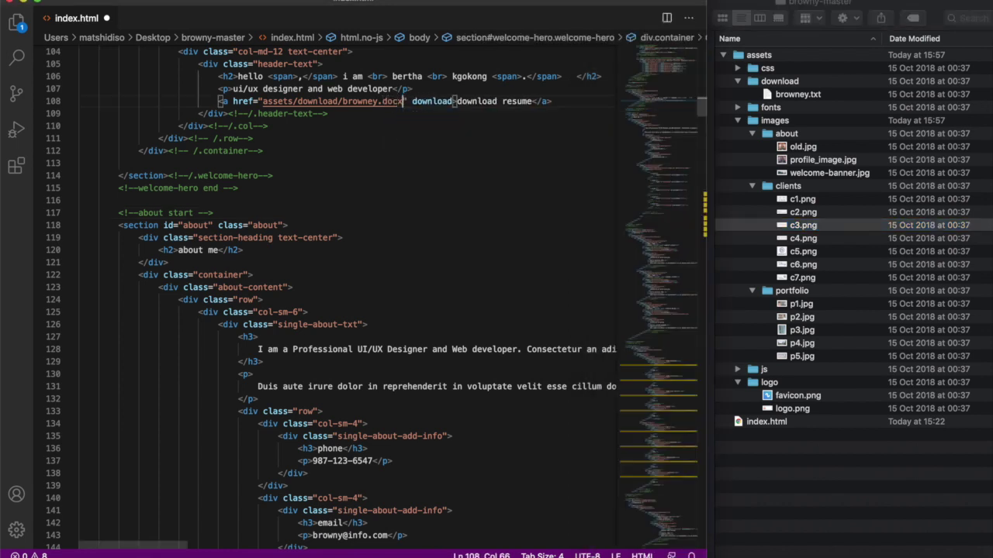
type("txt")
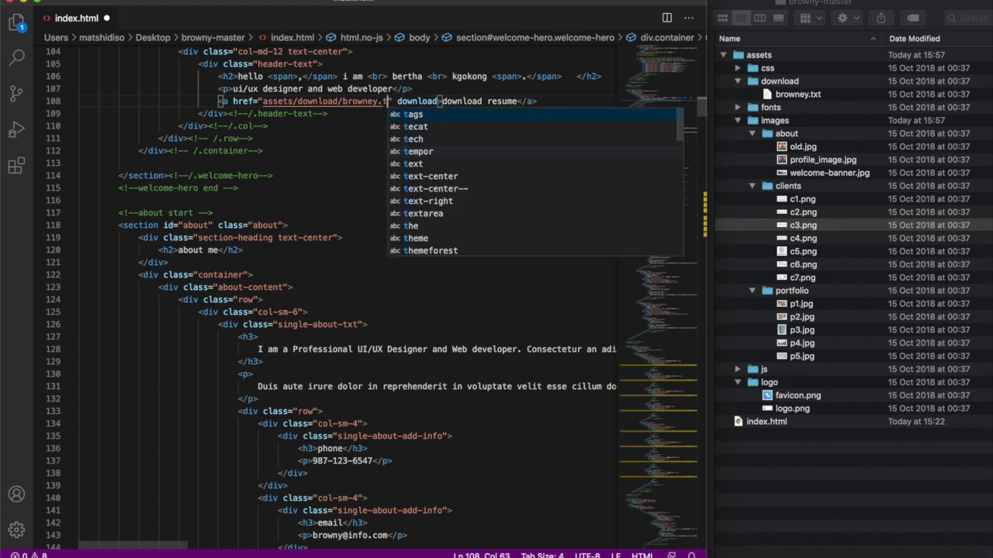
left_click(342, 164)
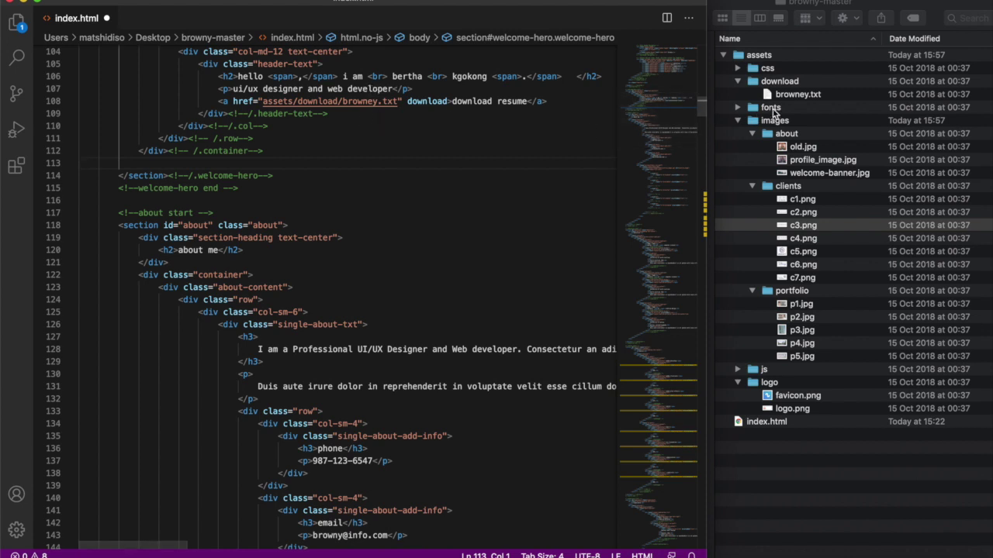
Review index.html and locate profile_image.jpg among the about images in Finder.
scroll(383, 252, "down", 6)
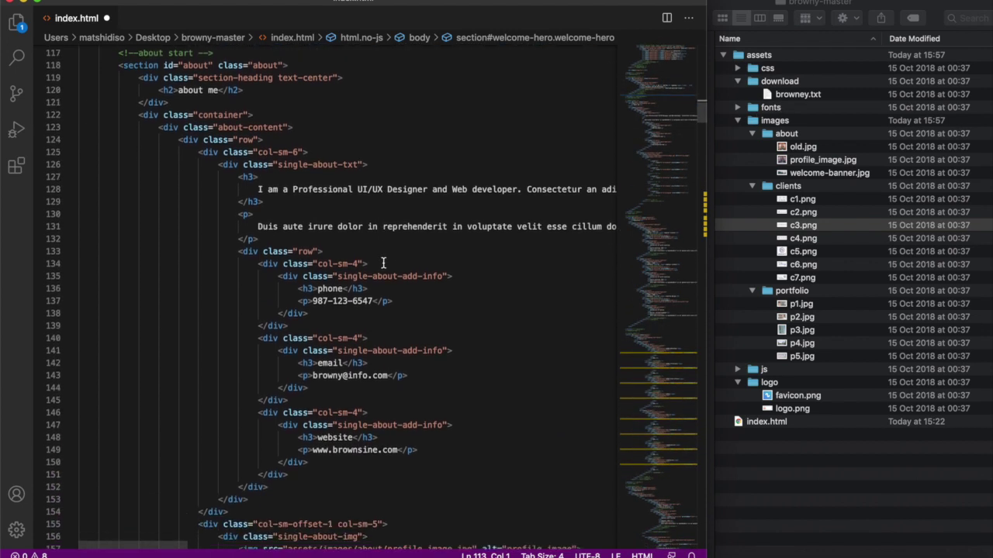
scroll(383, 263, "down", 14)
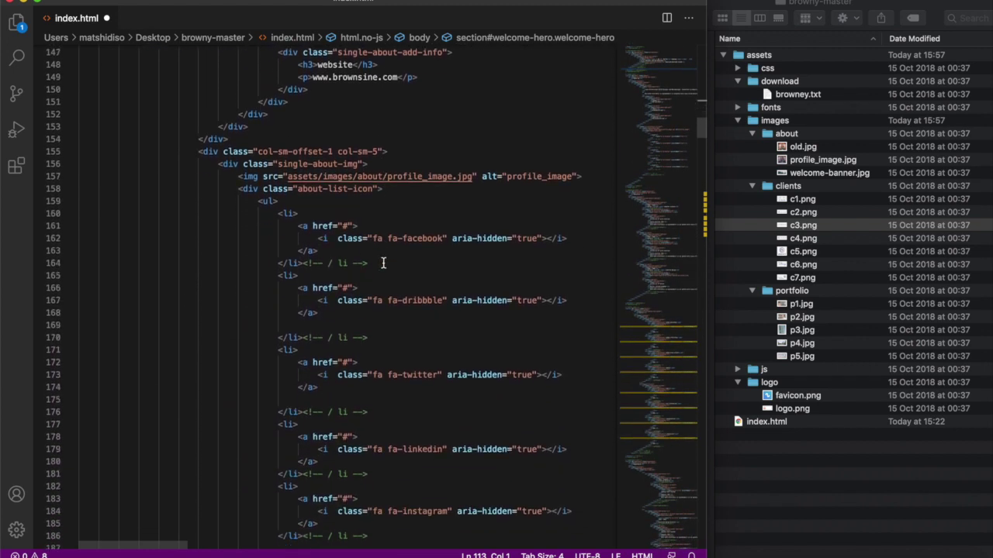
scroll(383, 264, "down", 20)
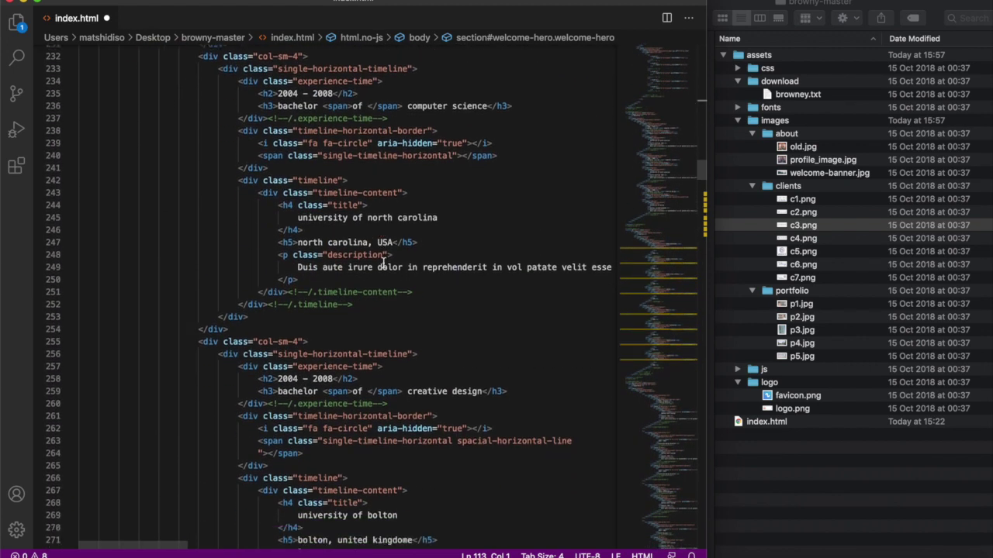
scroll(383, 263, "up", 13)
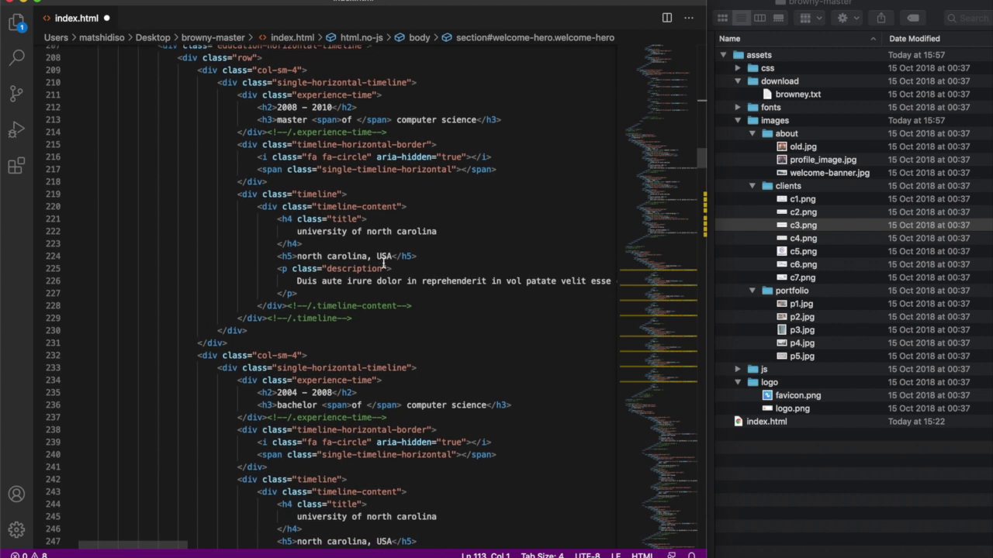
scroll(383, 264, "up", 20)
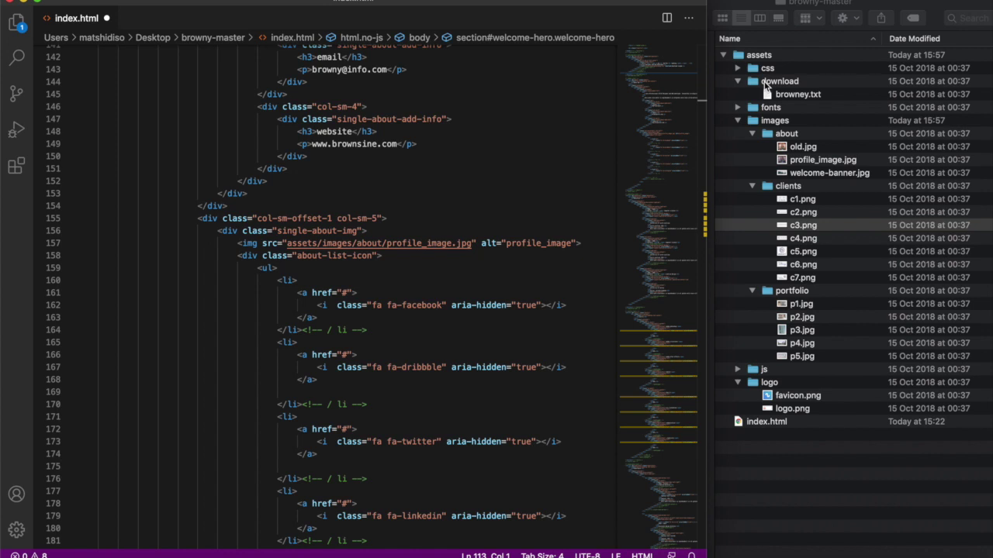
key("super+Tab")
left_click(825, 163)
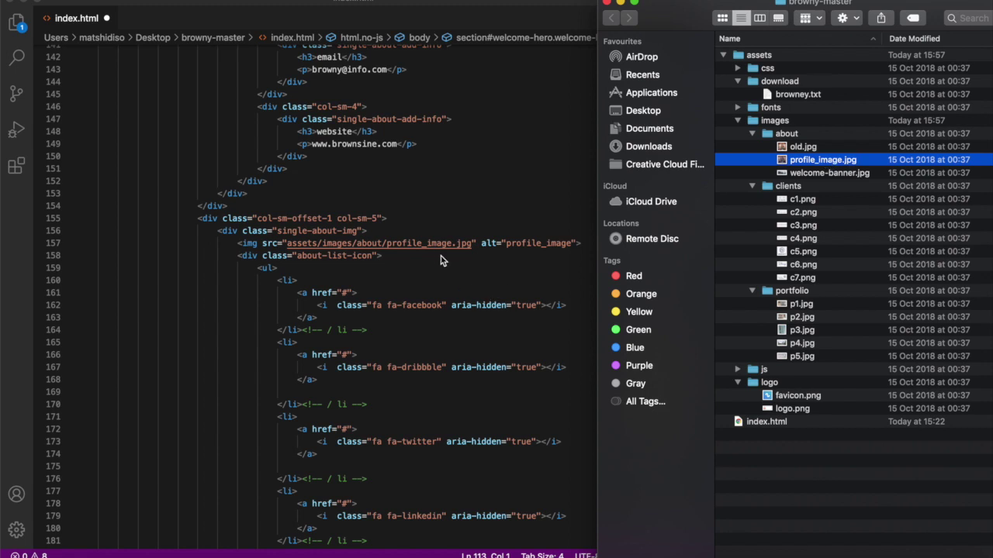
Widen the editor window, save index.html, and close Visual Studio Code.
left_click(458, 10)
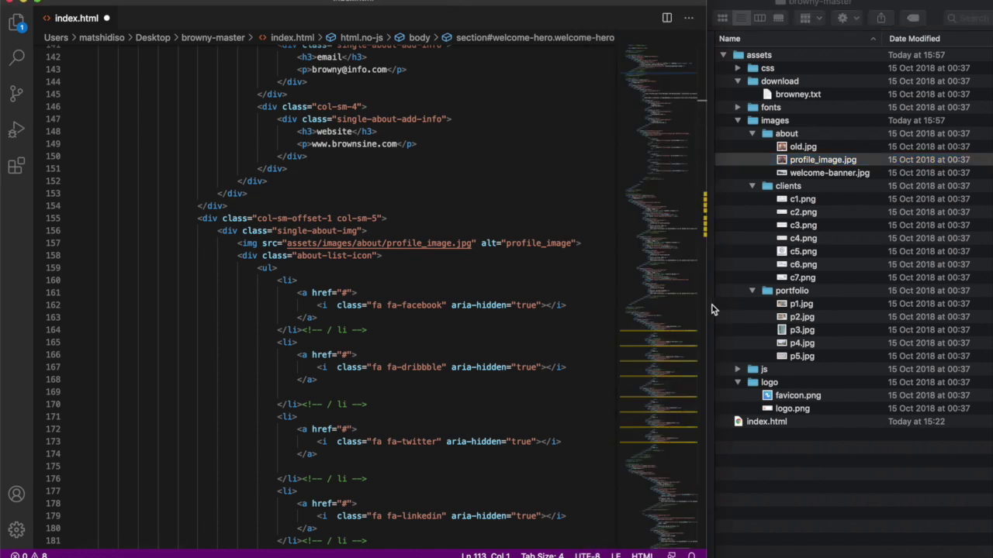
left_click_drag(712, 308, 991, 309)
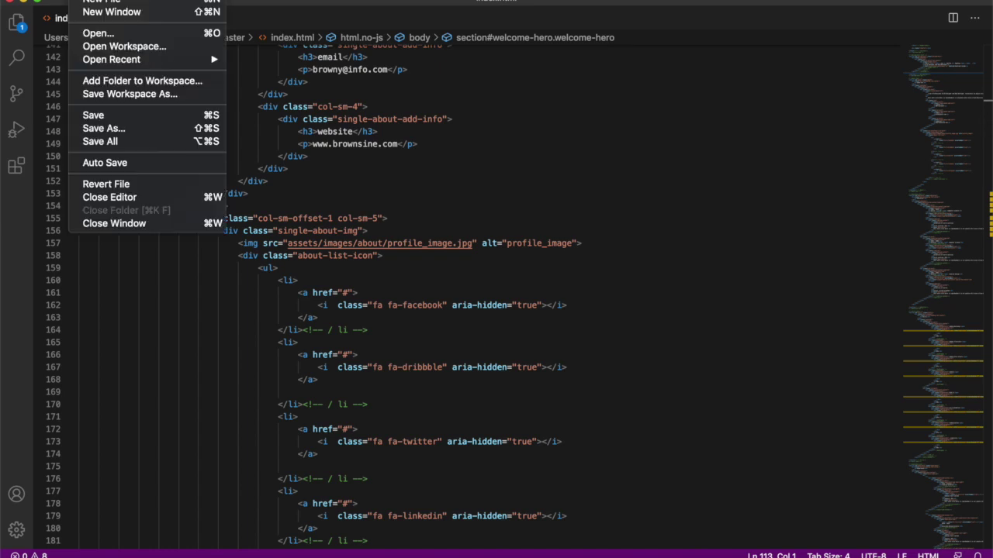
left_click(121, 115)
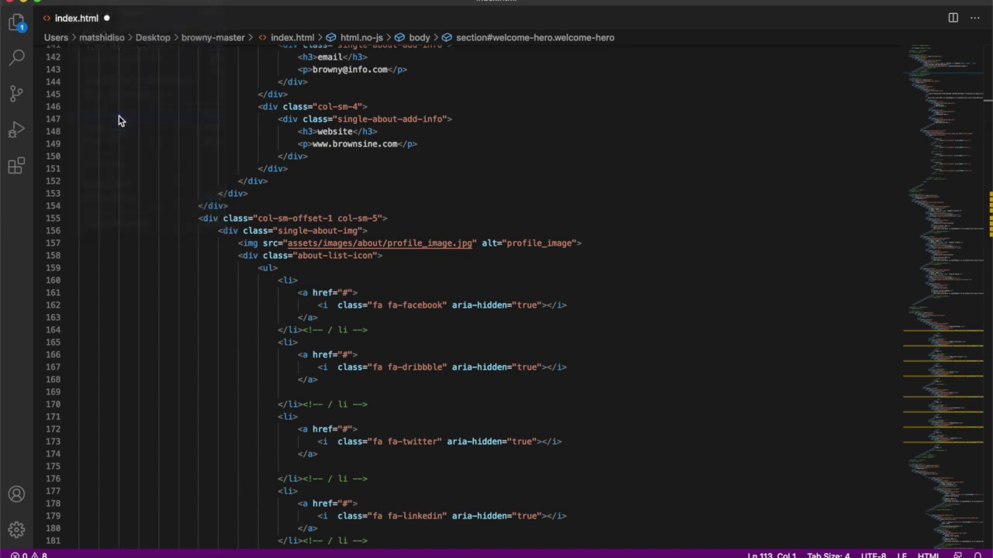
left_click(11, 3)
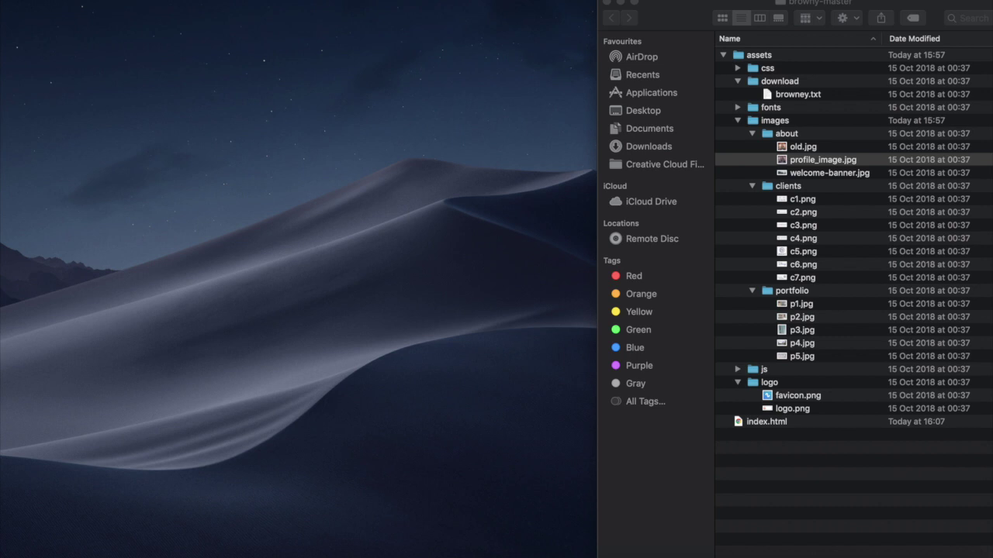
Close Finder and compress the desktop's browny-master folder into browny-master.zip.
left_click(607, 5)
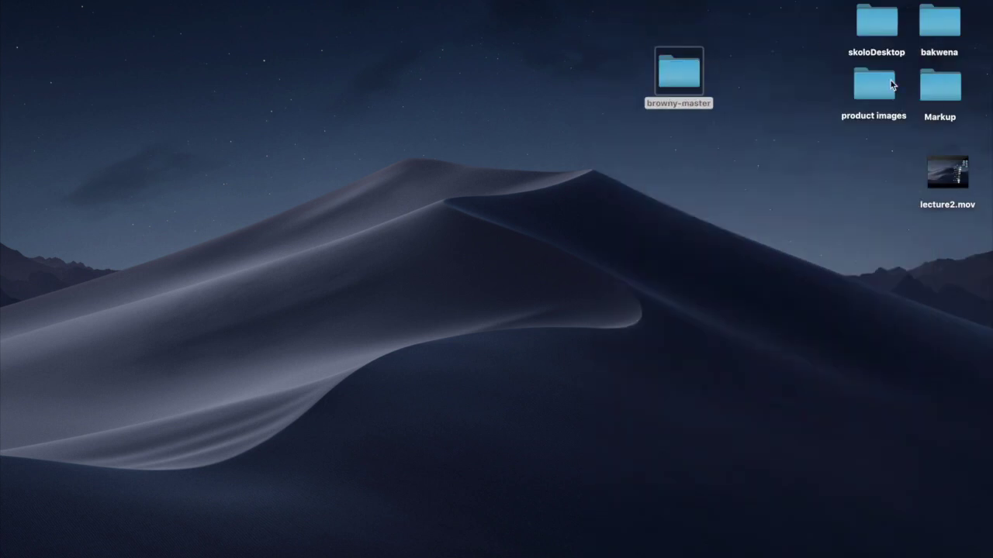
right_click(676, 71)
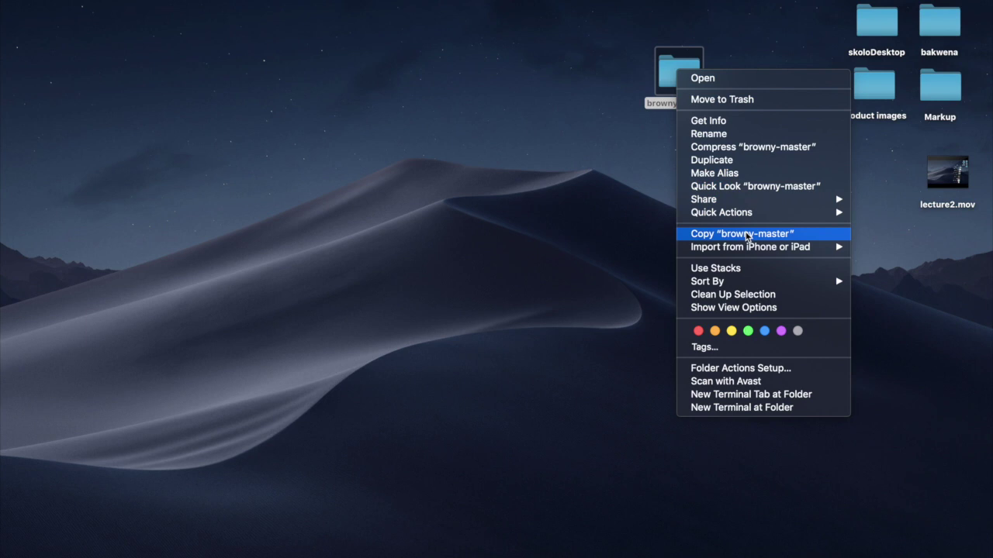
left_click(754, 149)
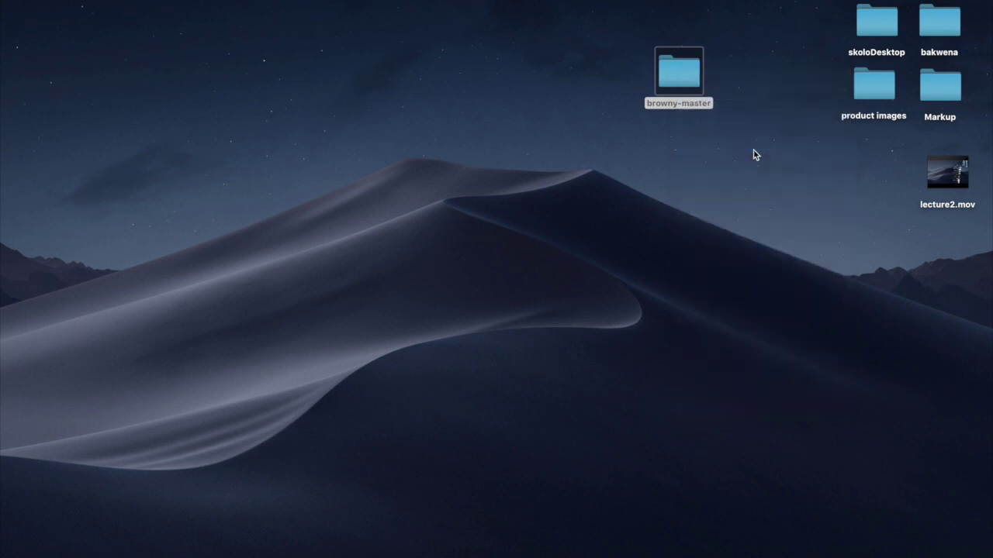